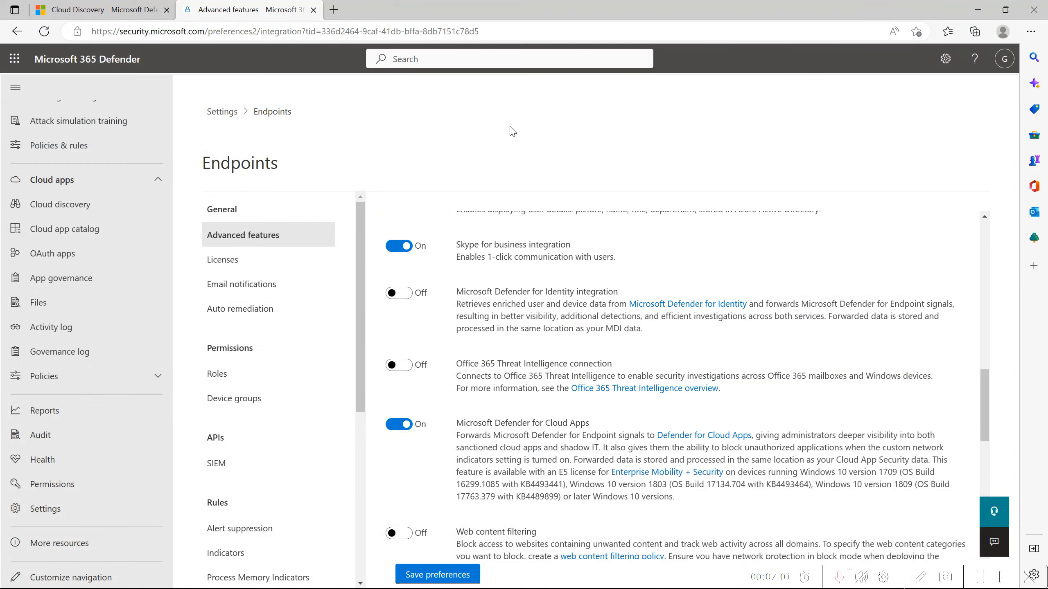
Switch to the Defender for Cloud Apps portal and open the Cloud Discovery snapshot reports settings.
left_click(129, 5)
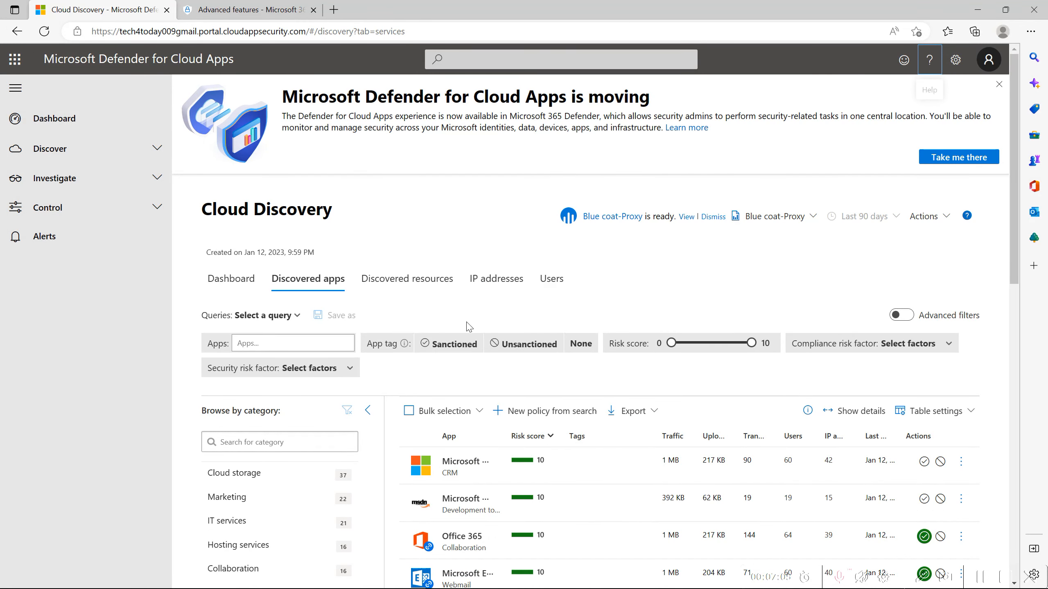
left_click(980, 579)
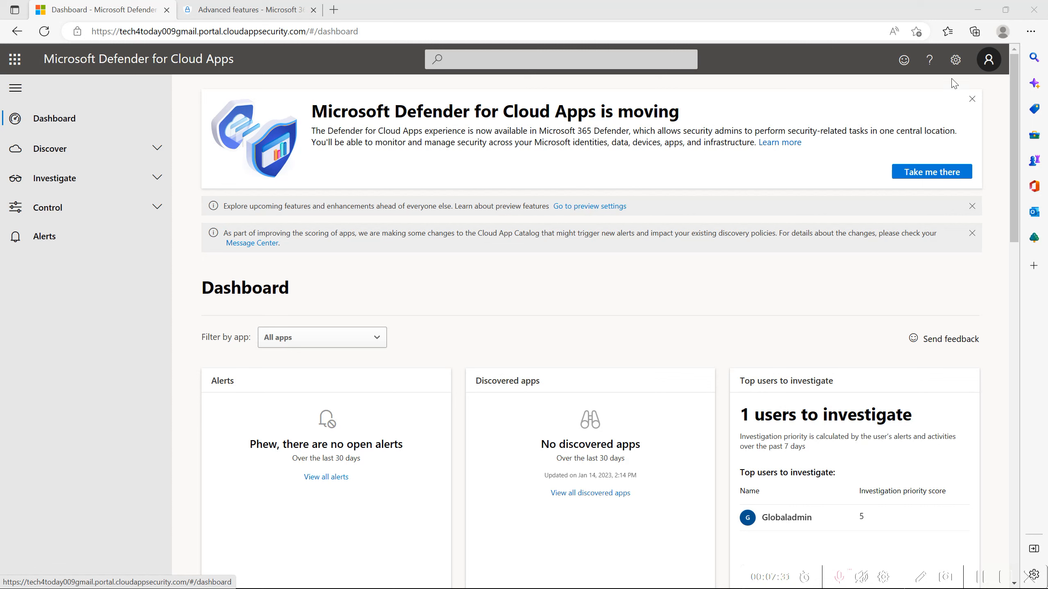
left_click(956, 60)
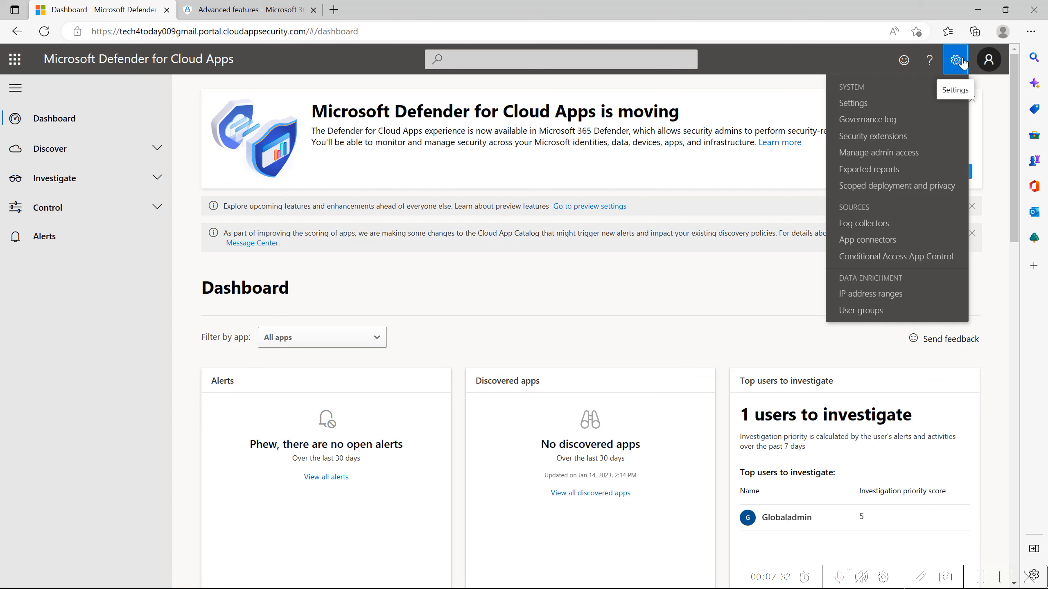
left_click(885, 103)
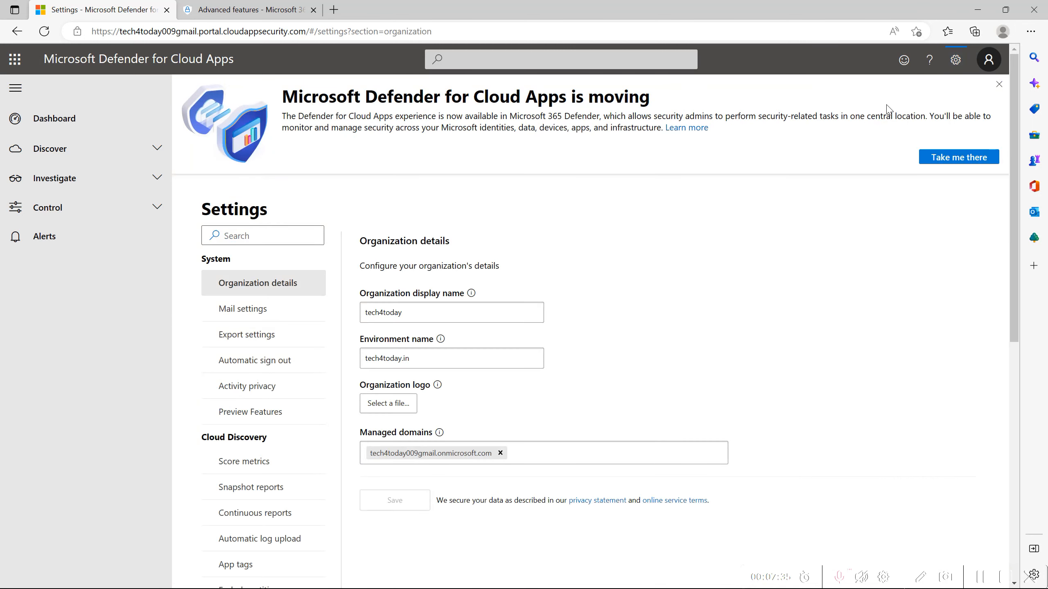
scroll(264, 459, "down", 2)
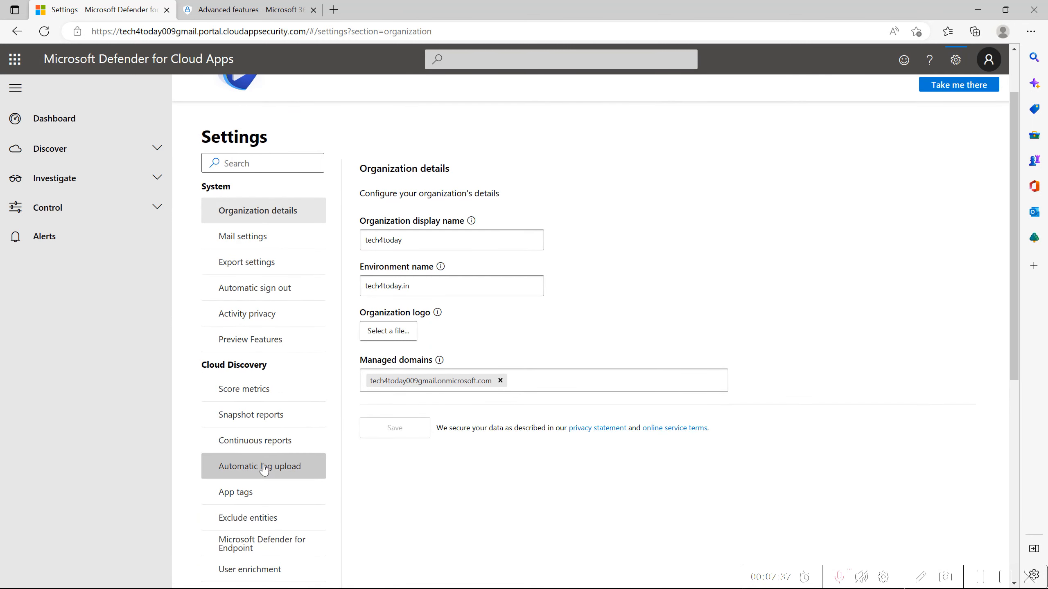
left_click(273, 423)
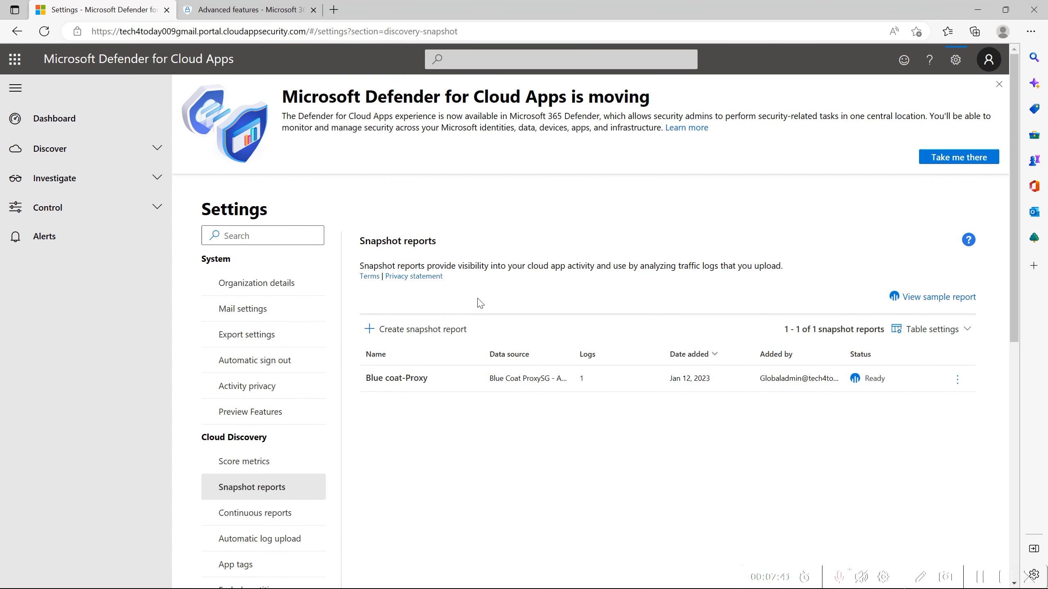
Start a new Cloud Discovery snapshot report and name it "Blue coat", leaving the description empty.
left_click(437, 329)
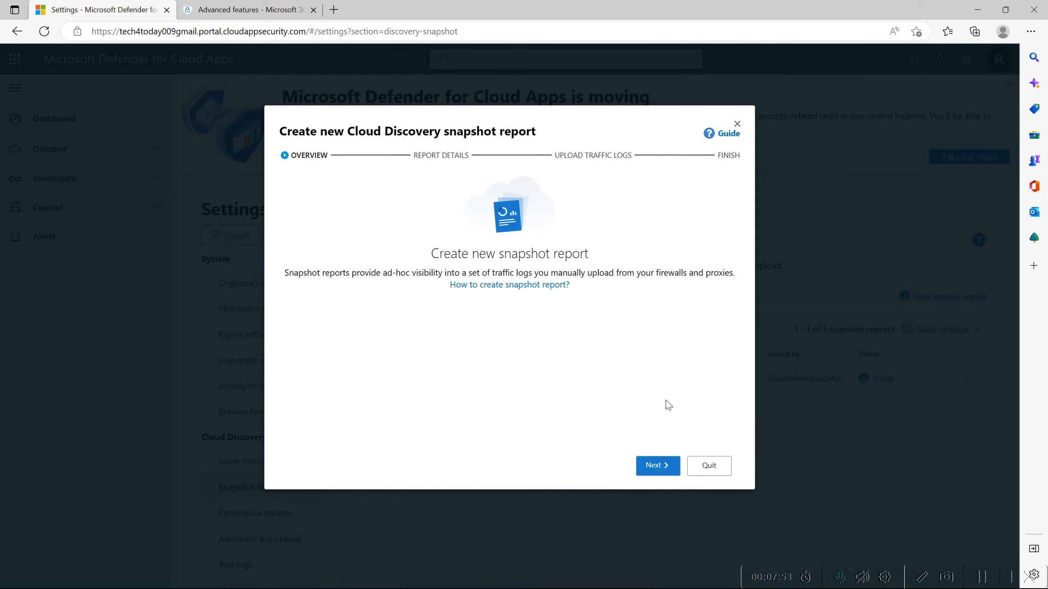
left_click(662, 467)
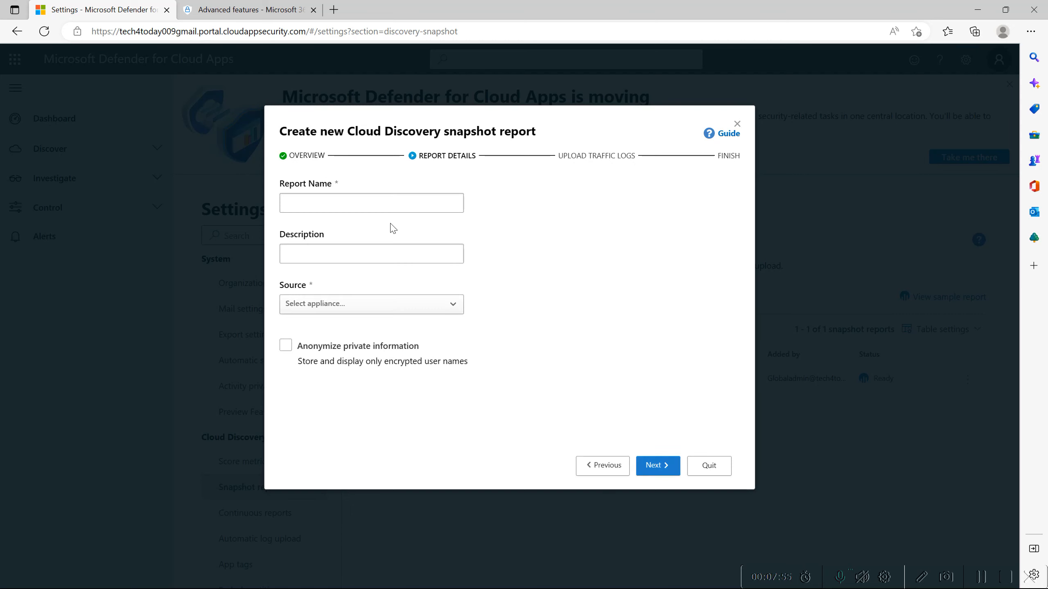
left_click(388, 211)
type("zblue")
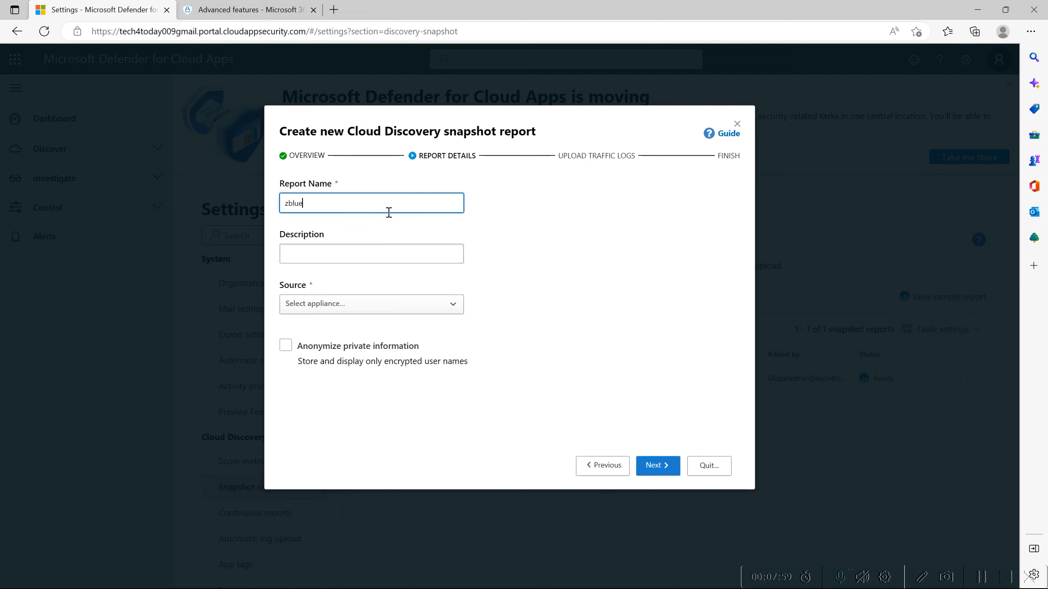
key("BackSpace")
key("BackSpace")
key("BackSpace")
key("BackSpace")
key("BackSpace")
type("Blu")
type("e")
type(" cot")
type("at")
key("Tab")
key("Tab")
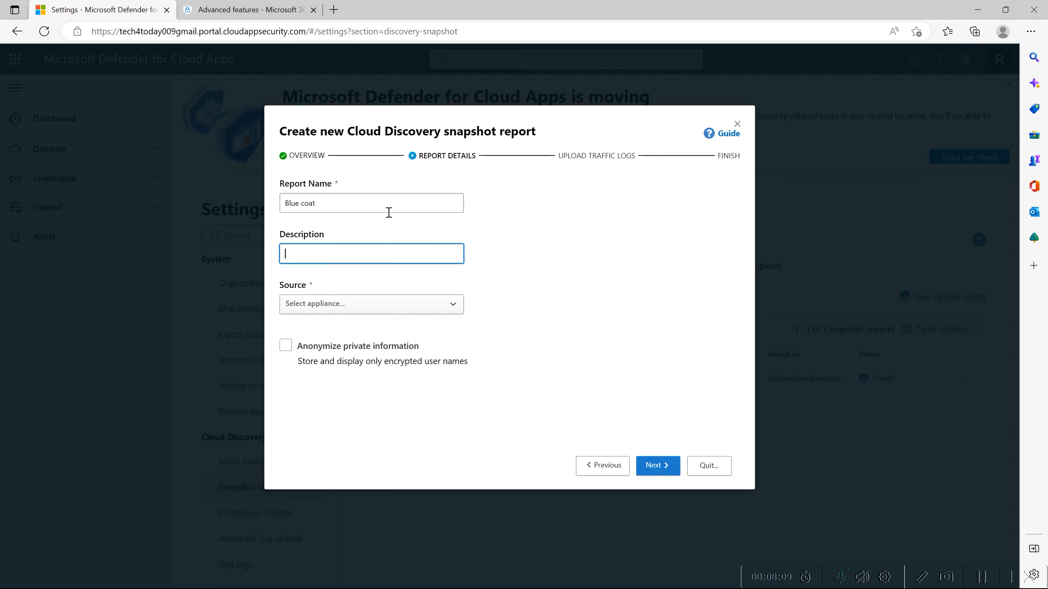
Set the report source to Blue Coat ProxySG - Access log (W3C) and review its expected log format.
left_click(342, 304)
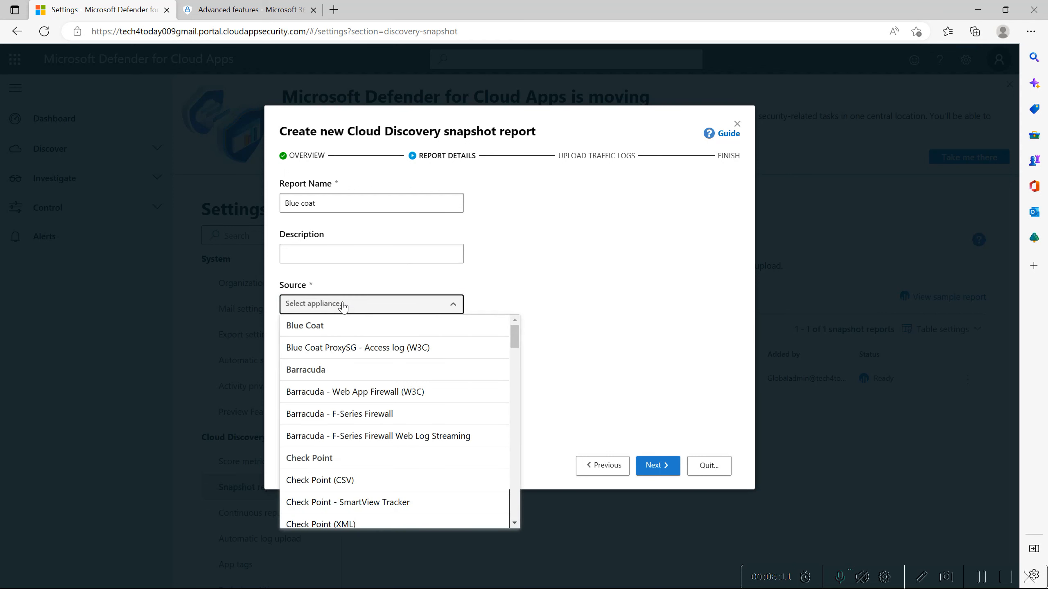
left_click(369, 349)
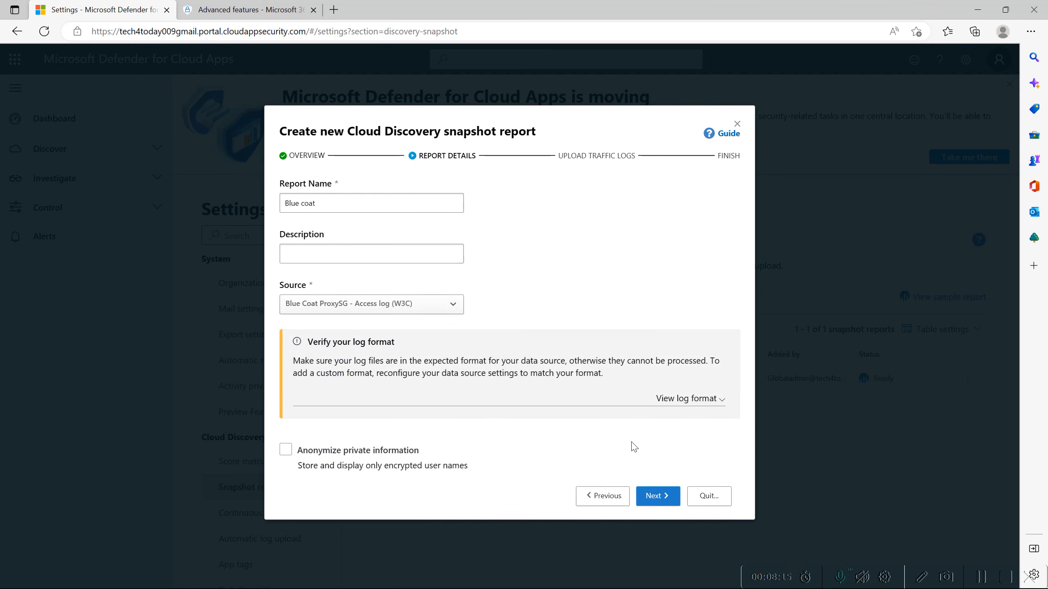
left_click(686, 411)
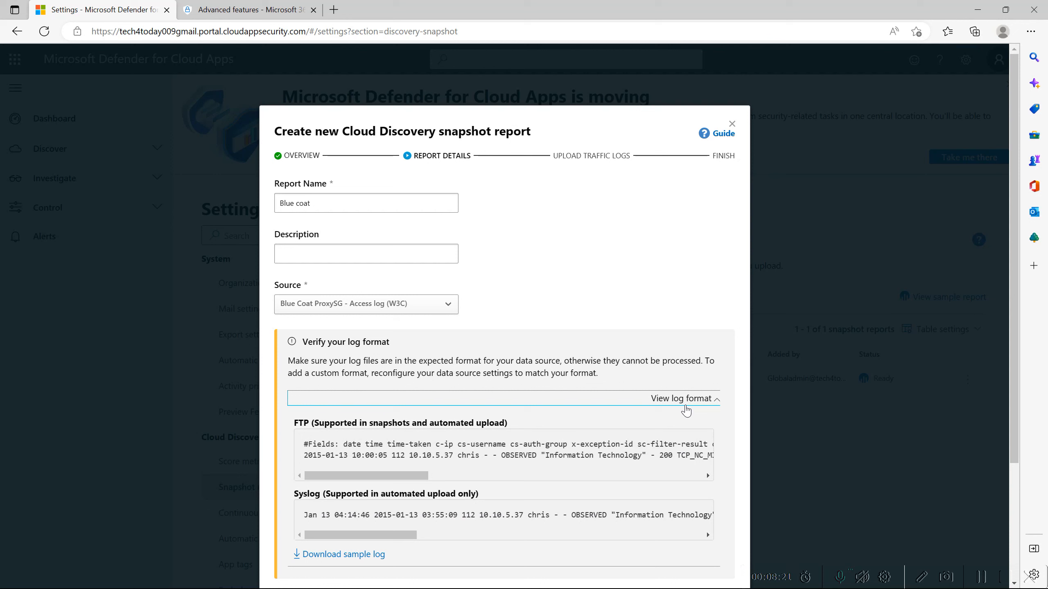
left_click_drag(686, 411, 890, 543)
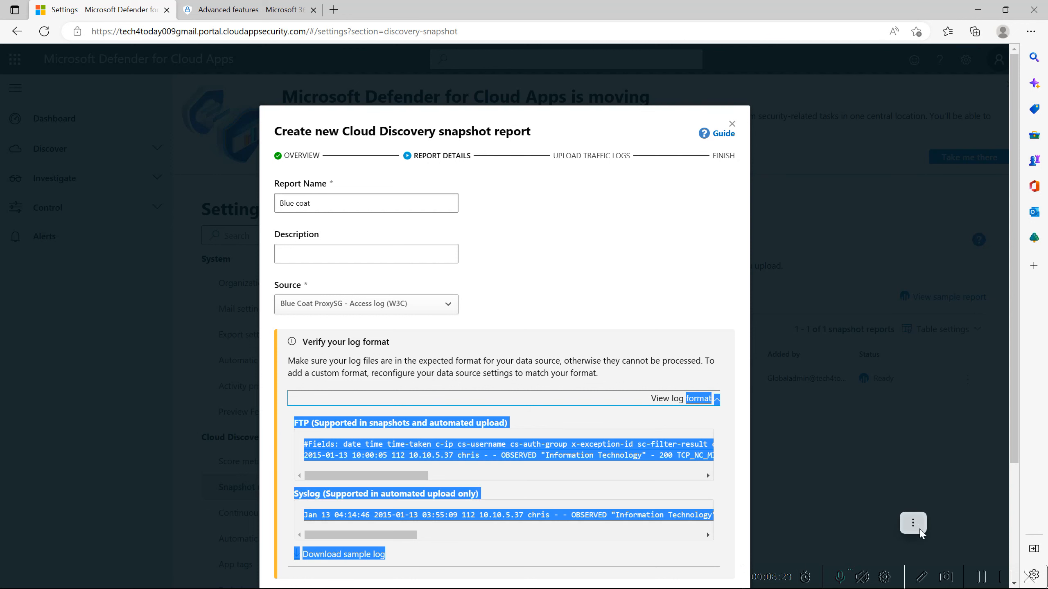
left_click(769, 455)
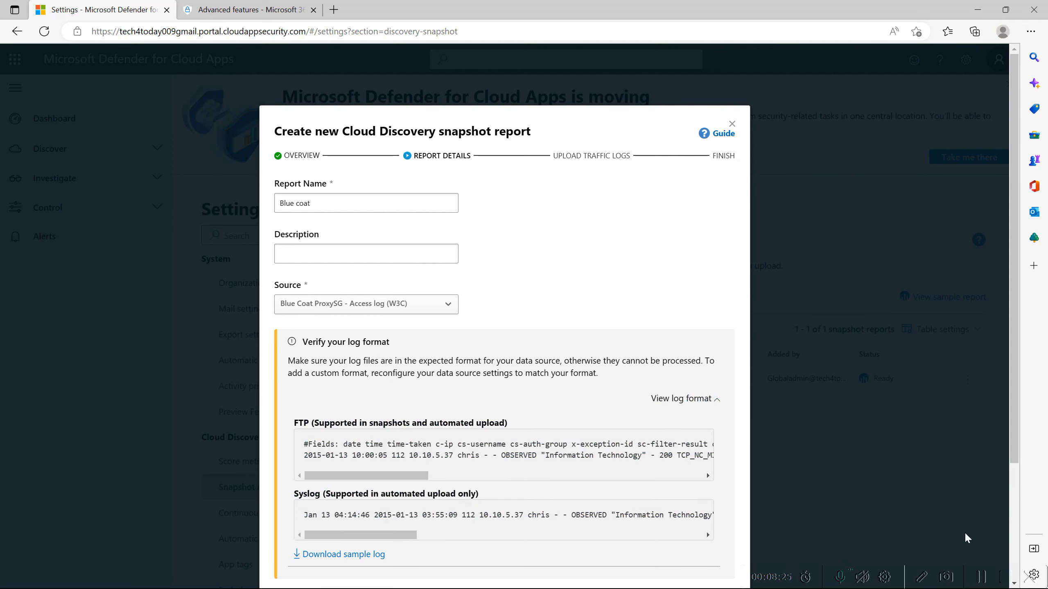
left_click(981, 578)
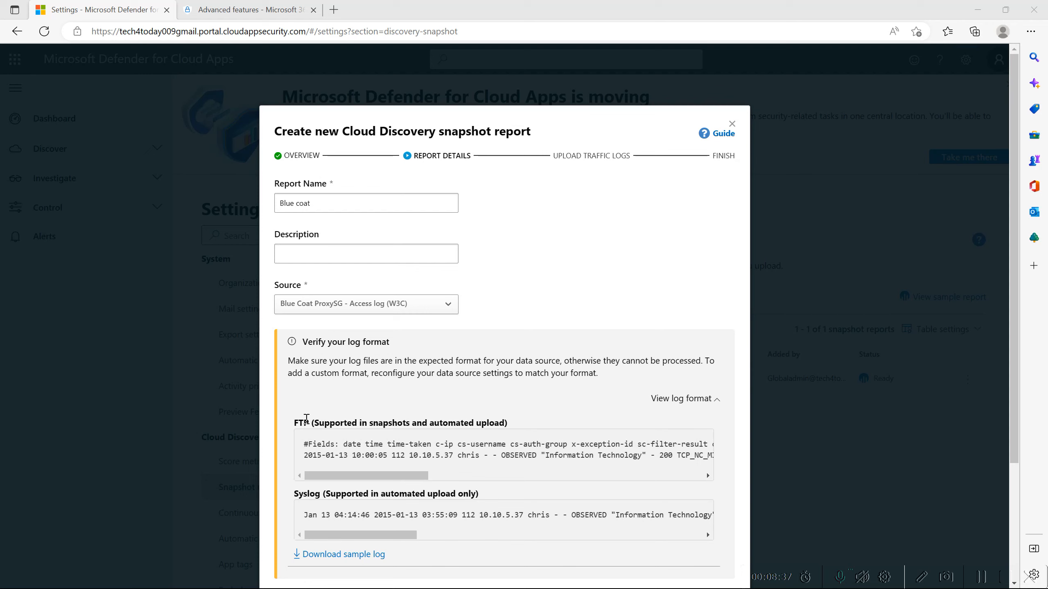
scroll(408, 394, "down", 1)
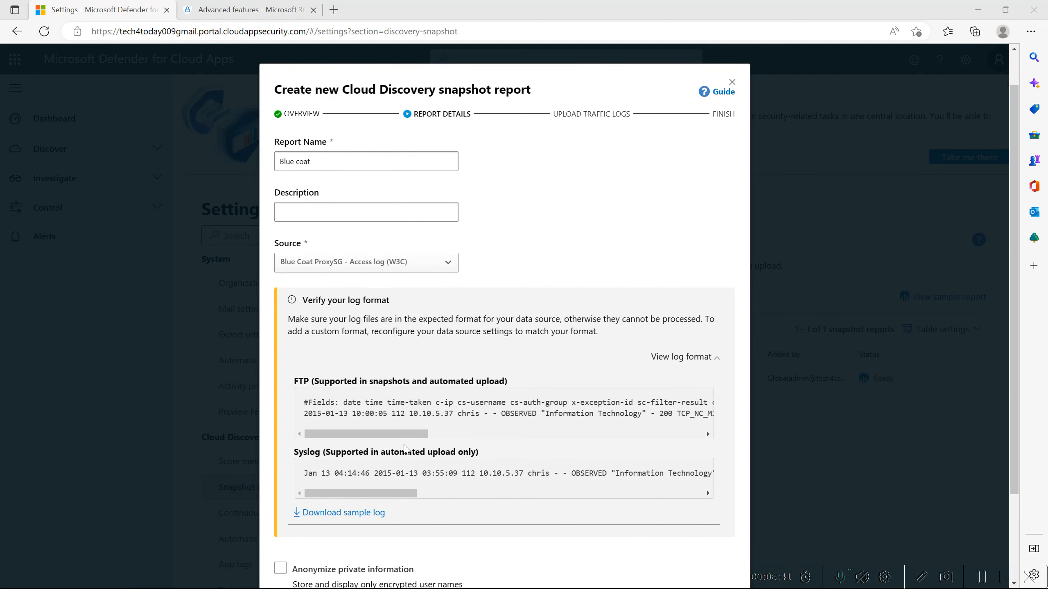
scroll(406, 447, "down", 1)
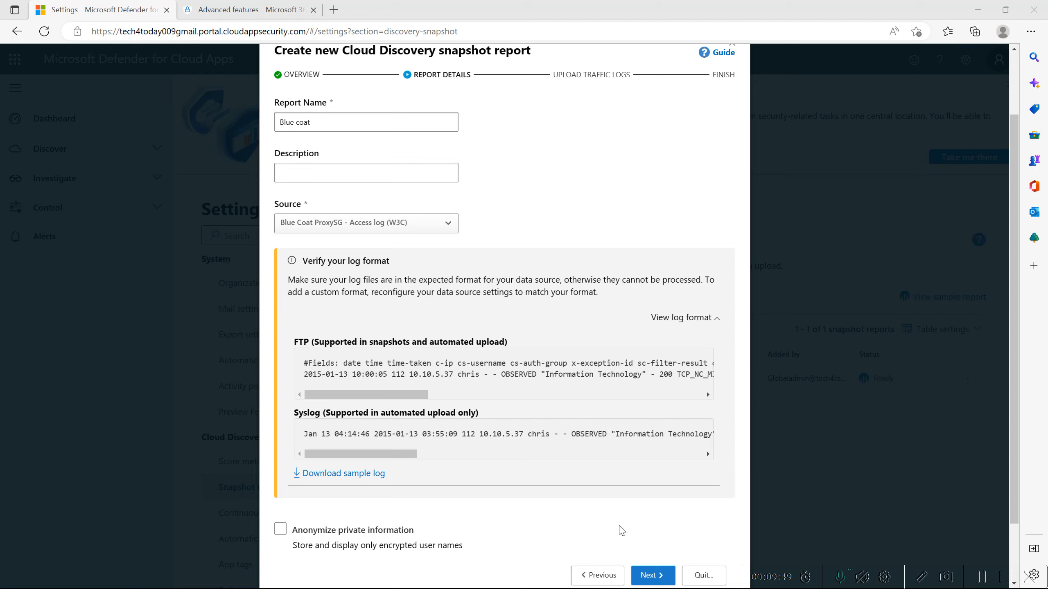
Continue to the traffic log upload and upload blue-coat-proxysg-access-log-w3c_demo_log.log from Downloads.
left_click(659, 576)
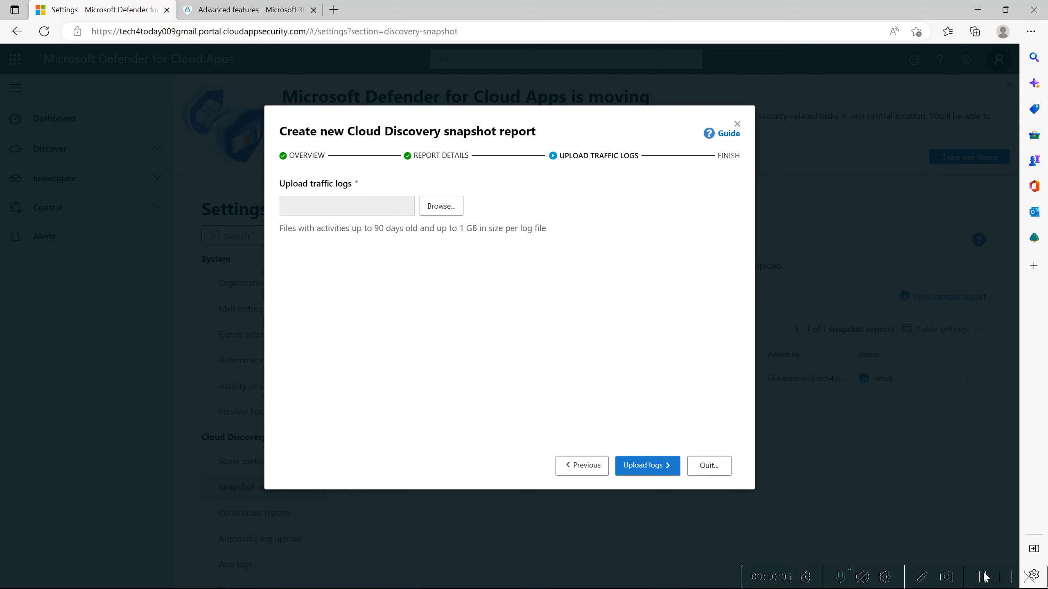
left_click(381, 136)
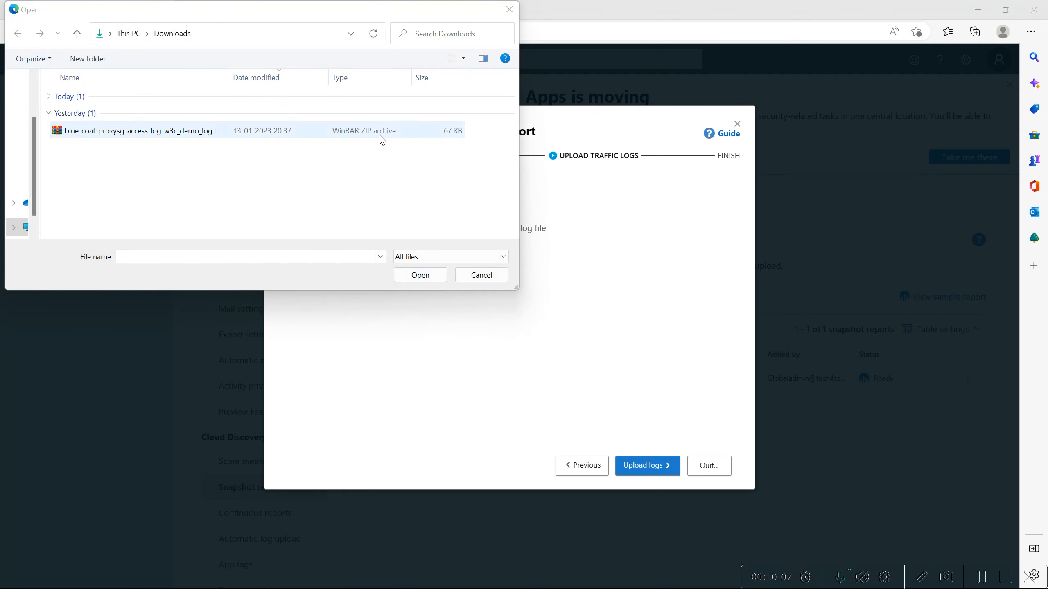
left_click(414, 276)
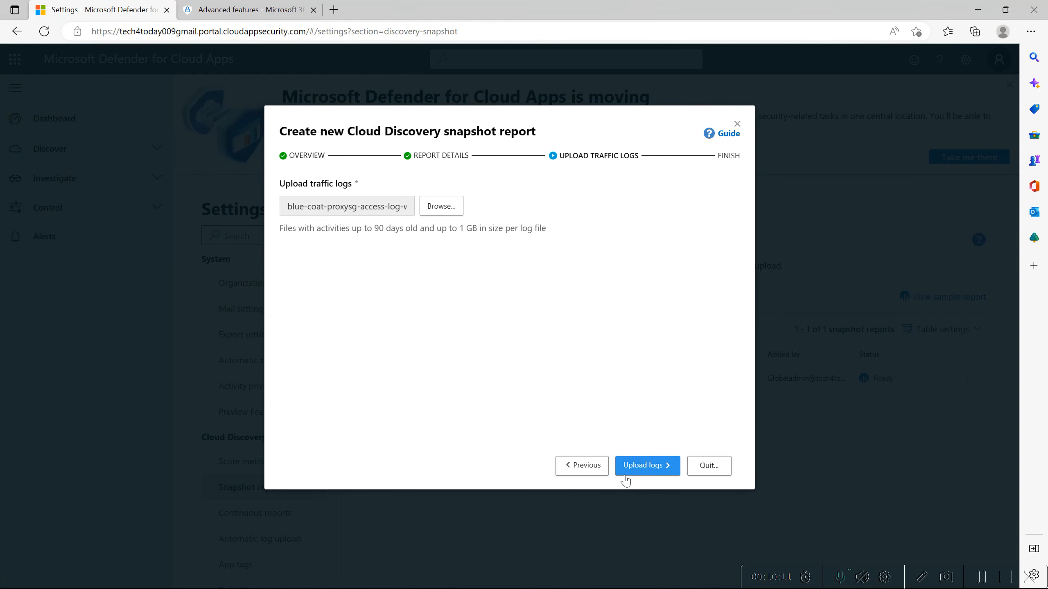
left_click(637, 470)
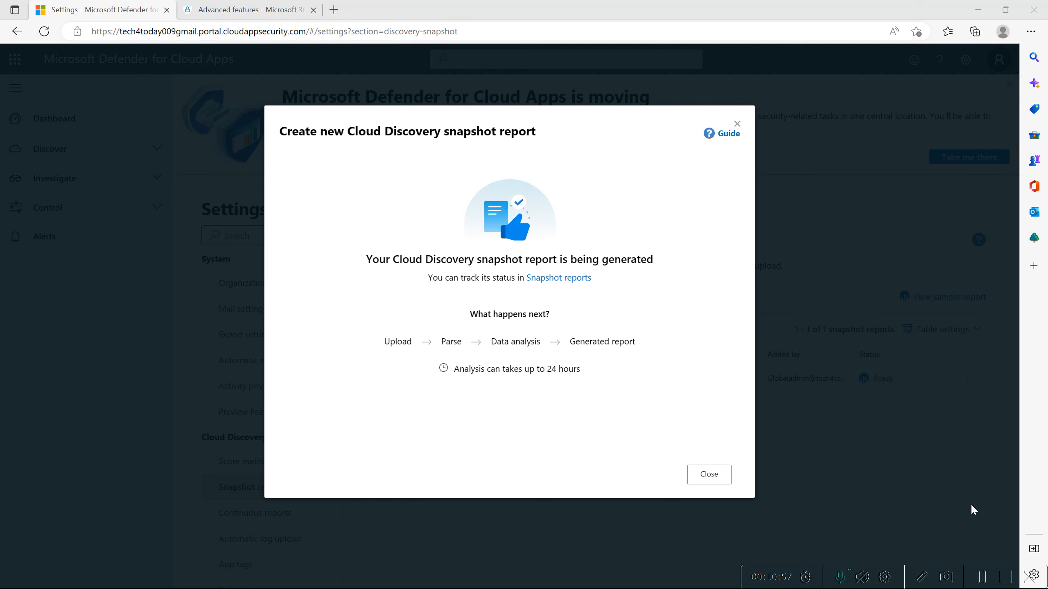
Open the snapshot reports list and check the status of the new Blue coat report.
left_click(983, 574)
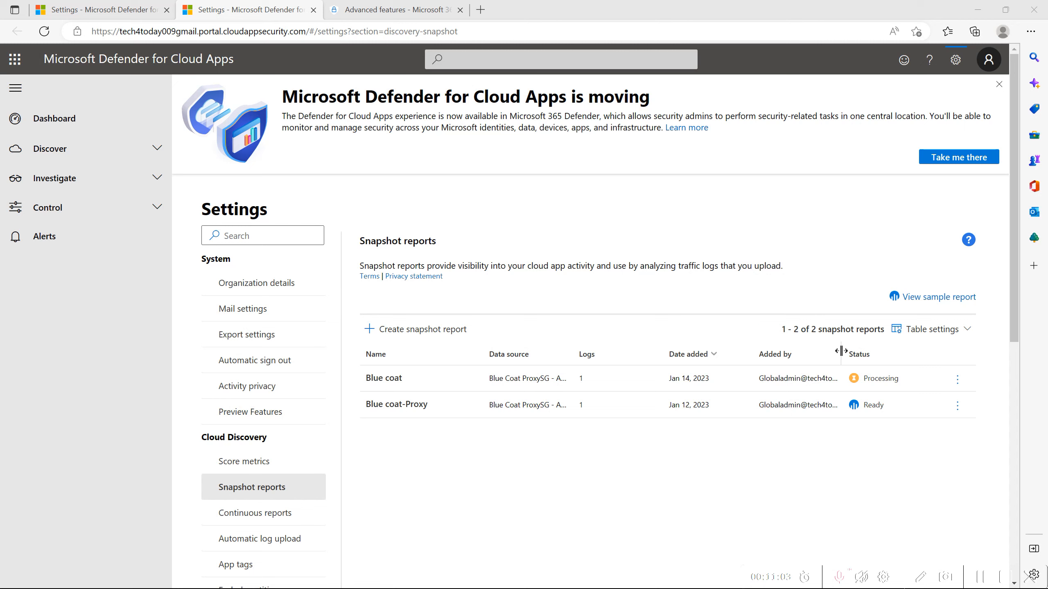
left_click_drag(841, 351, 824, 352)
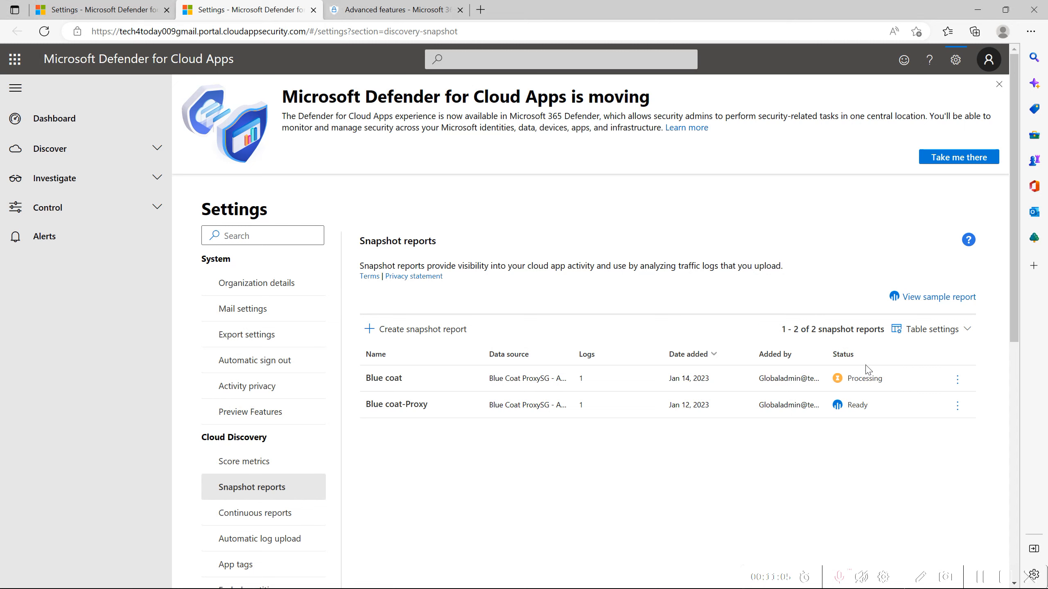
left_click_drag(887, 378, 839, 378)
left_click(857, 447)
left_click(977, 580)
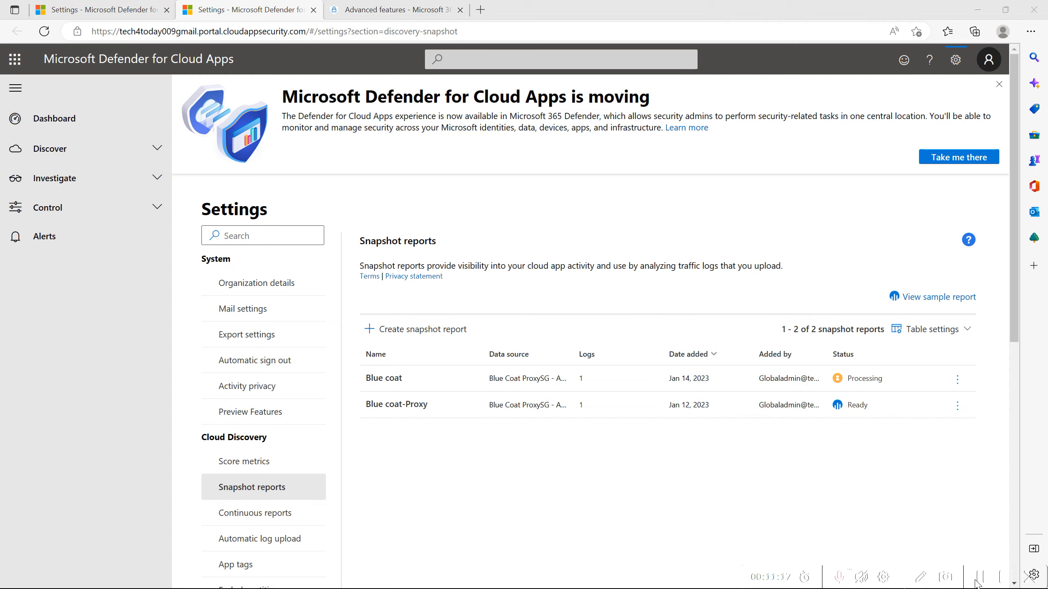
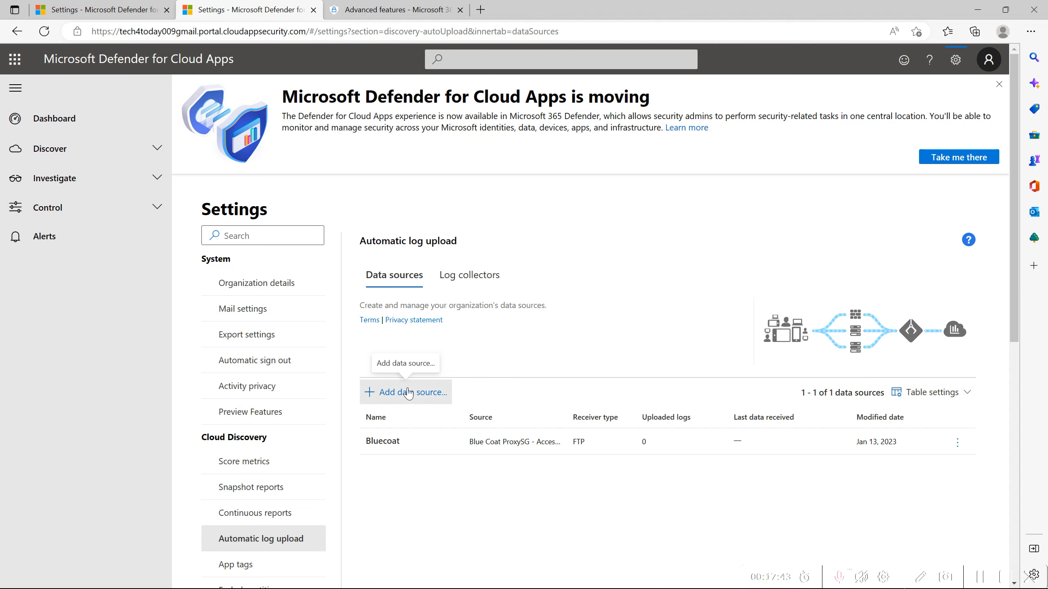
Start a new automatic log upload data source and set its source to Blue Coat ProxySG - Access log (W3C).
left_click(408, 392)
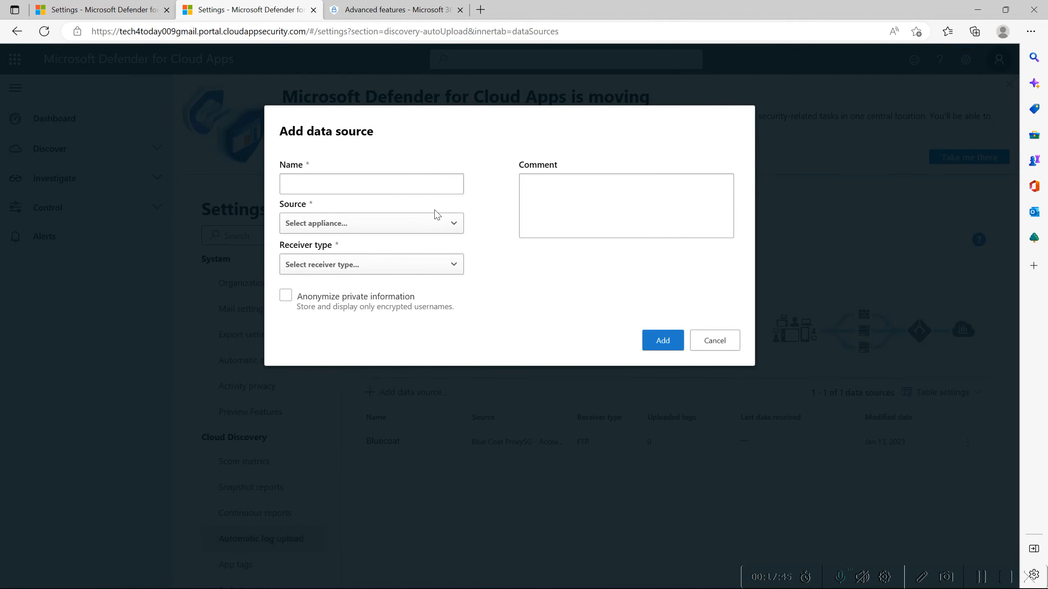
left_click(408, 228)
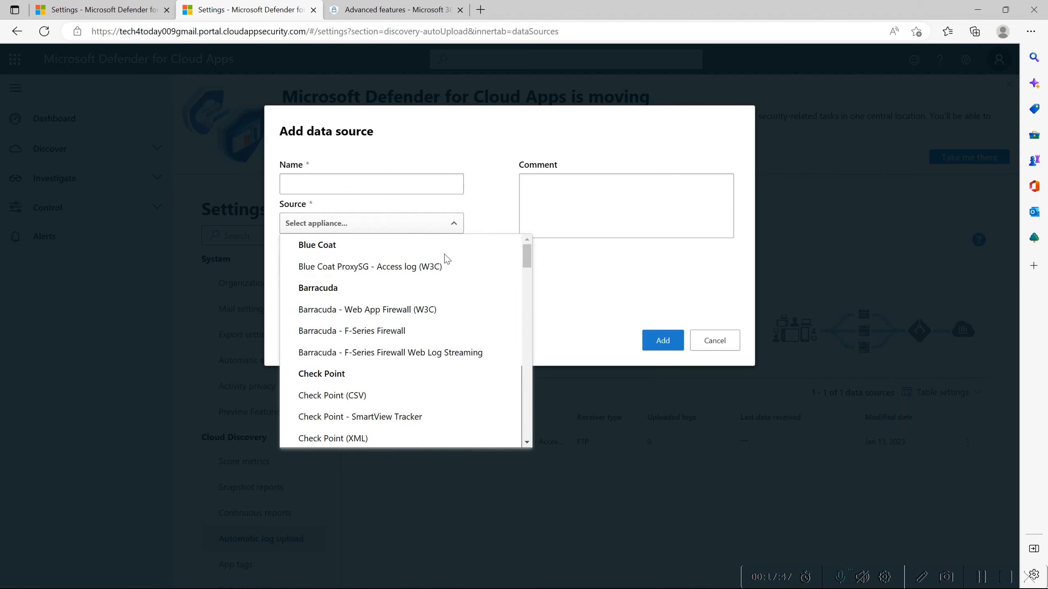
left_click_drag(528, 255, 488, 436)
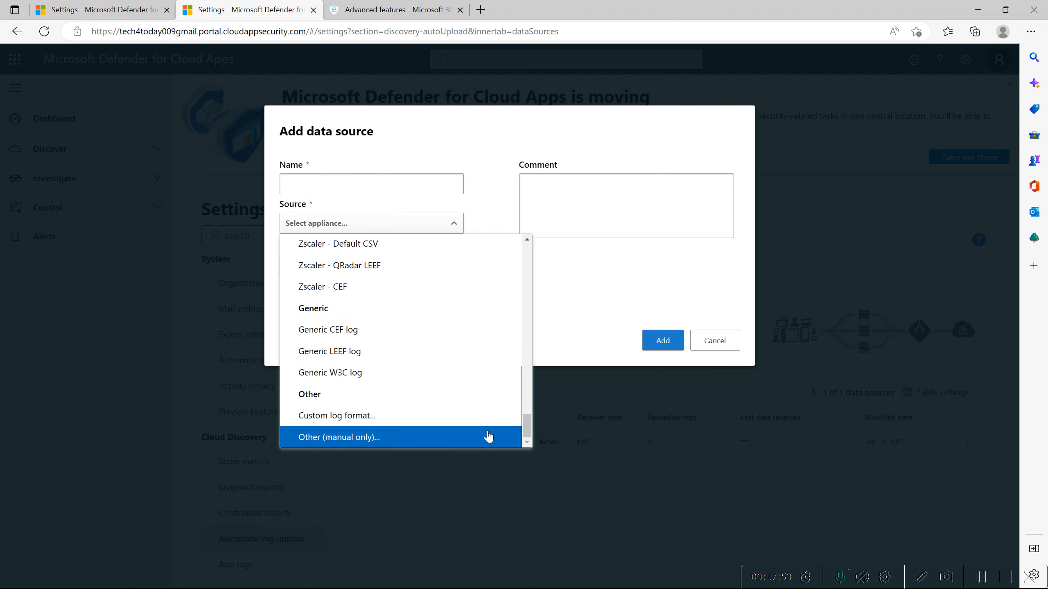
left_click(983, 579)
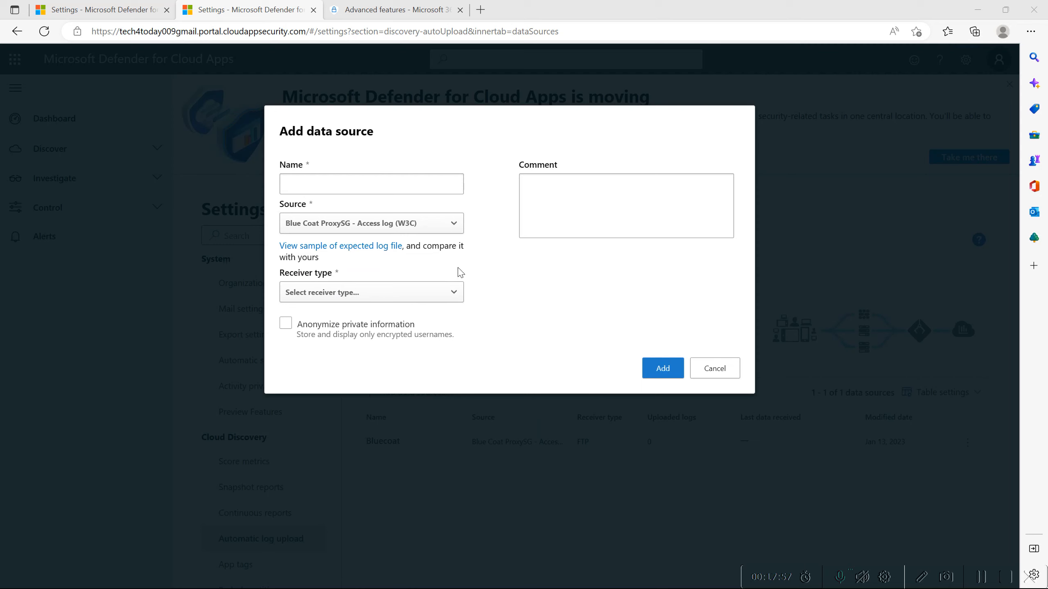
Set the receiver type to FTP, name the data source "Blue coat", and add it.
left_click(352, 293)
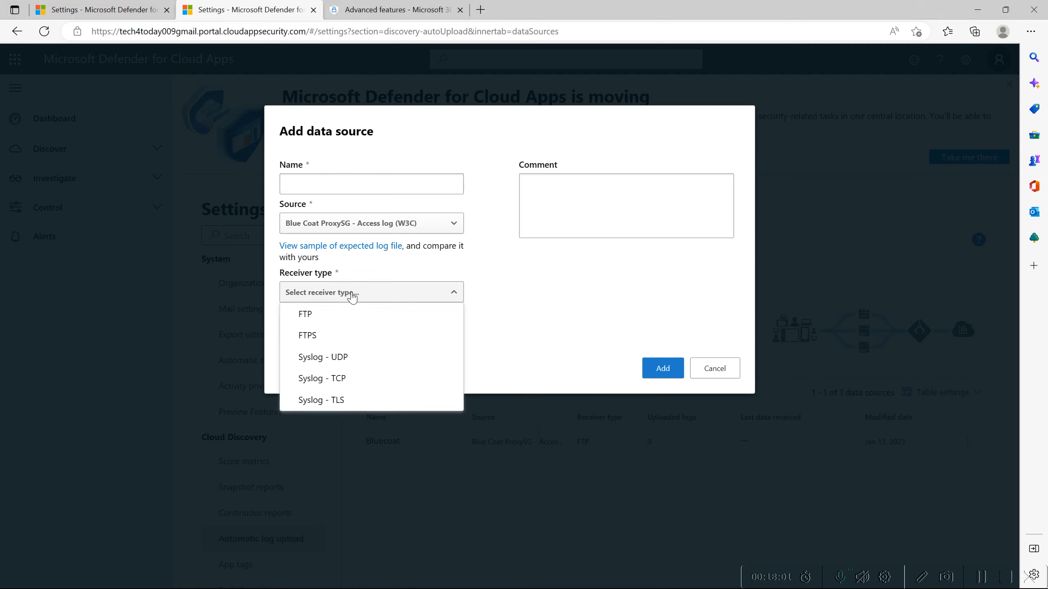
left_click(403, 300)
left_click(402, 300)
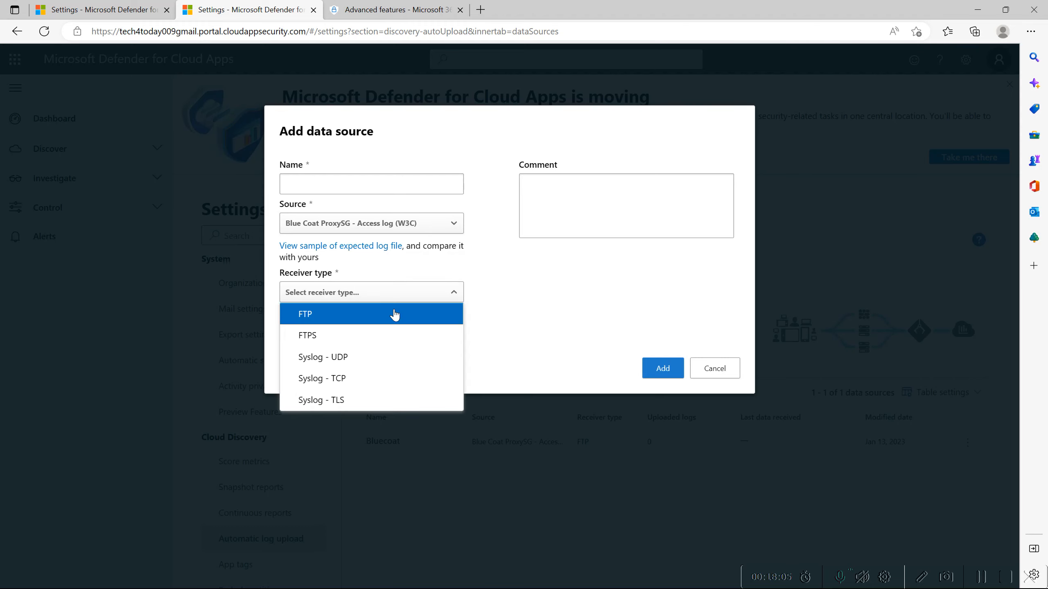
left_click(397, 314)
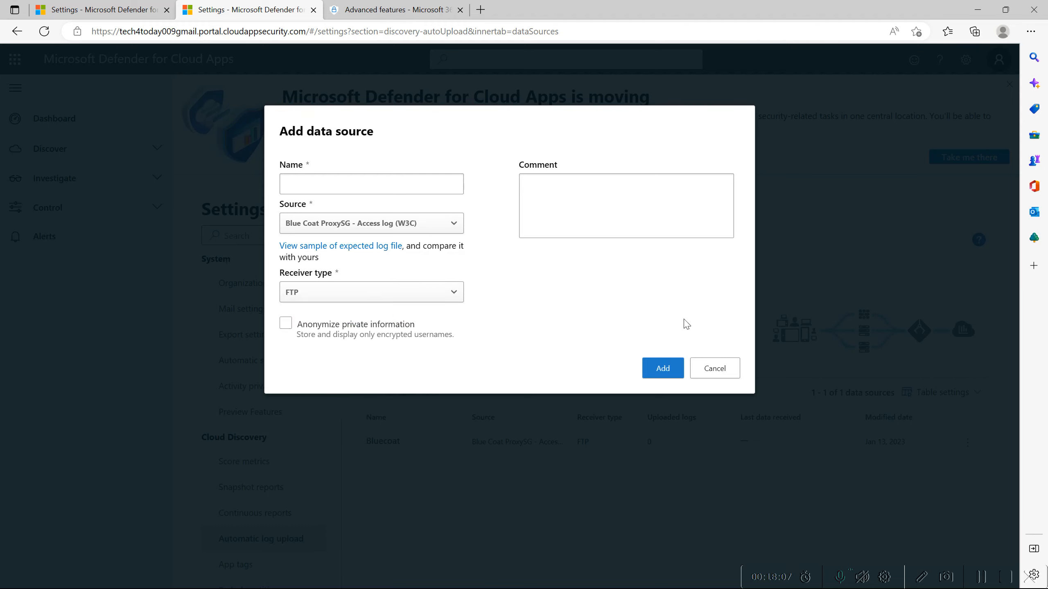
type("Blue coat")
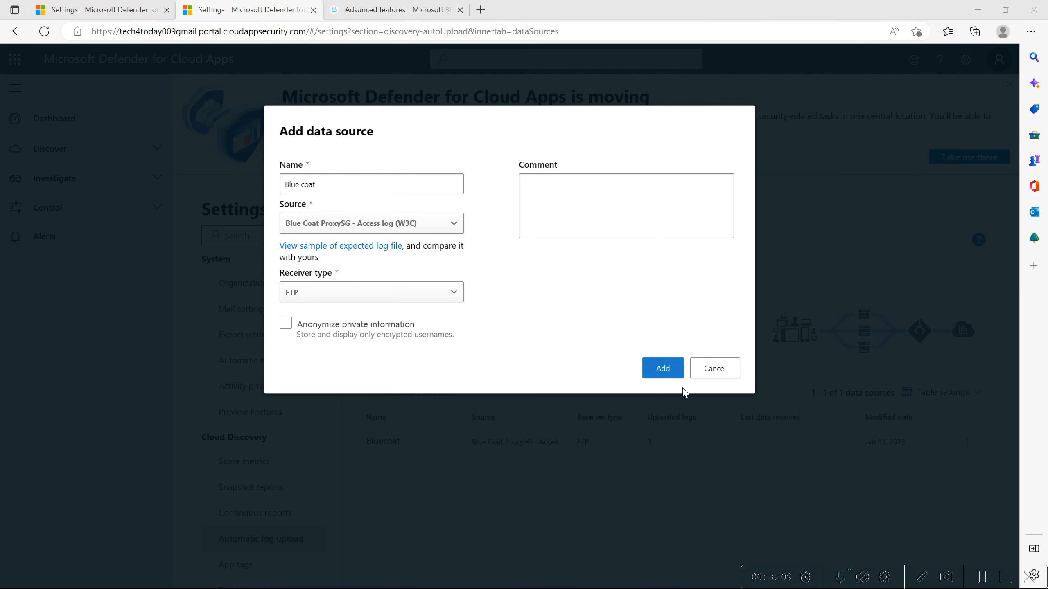
left_click(671, 368)
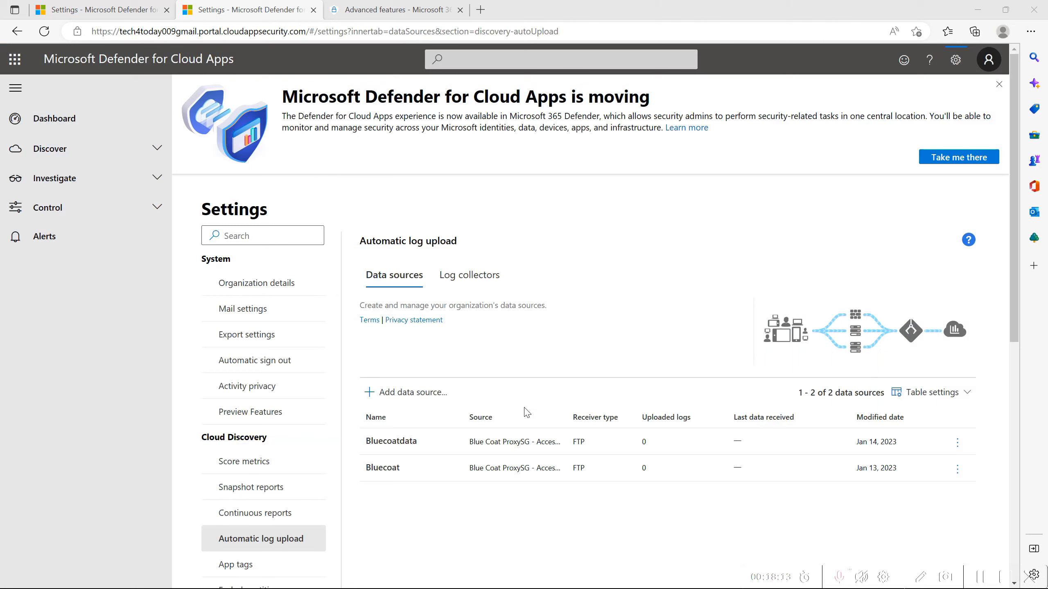
Open the new log collector form and review its name, host address and data source options.
left_click(477, 284)
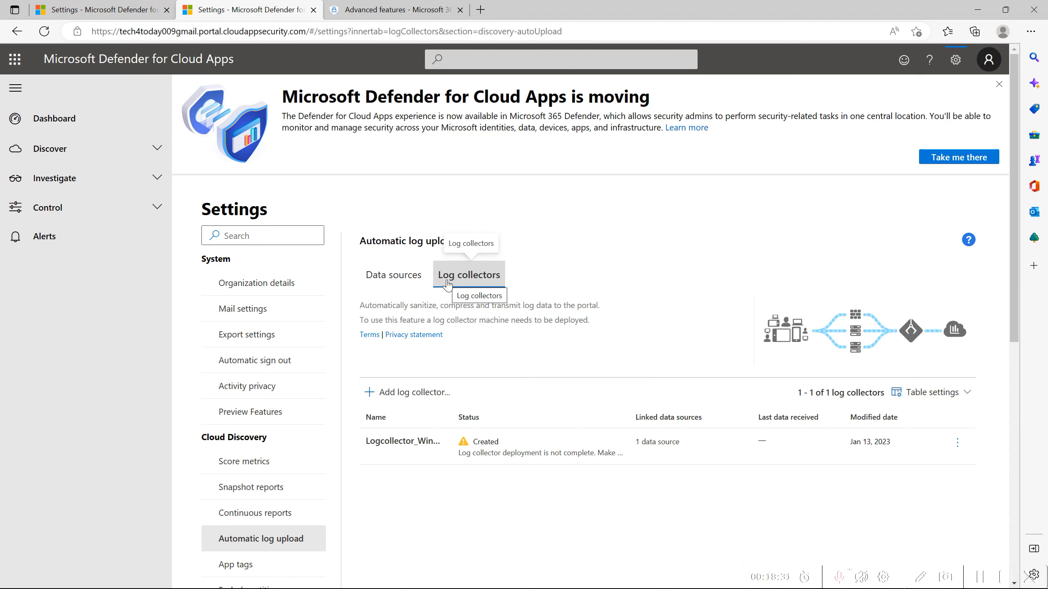
left_click(418, 394)
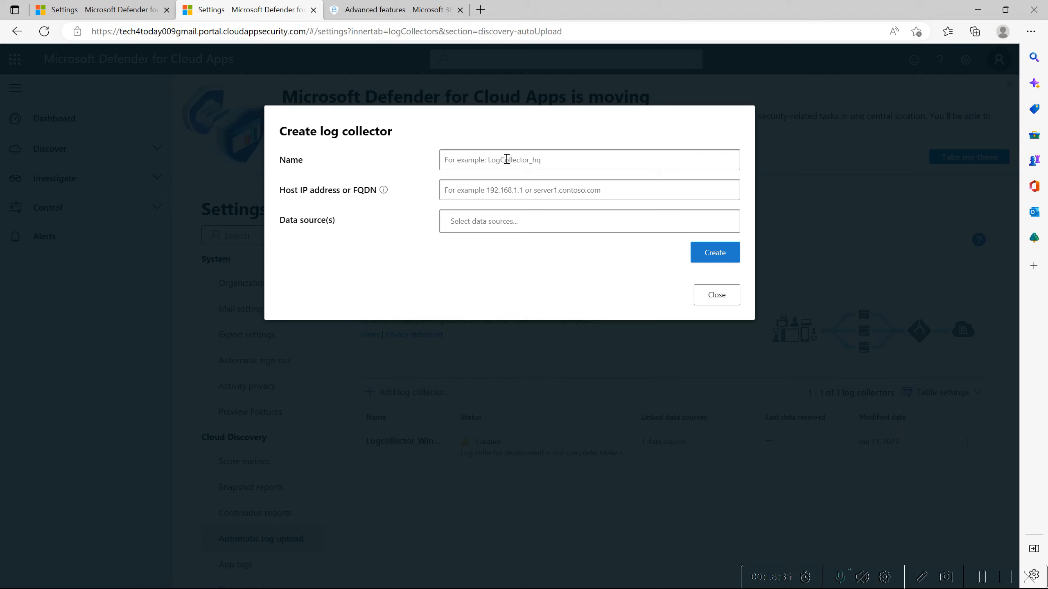
left_click(495, 188)
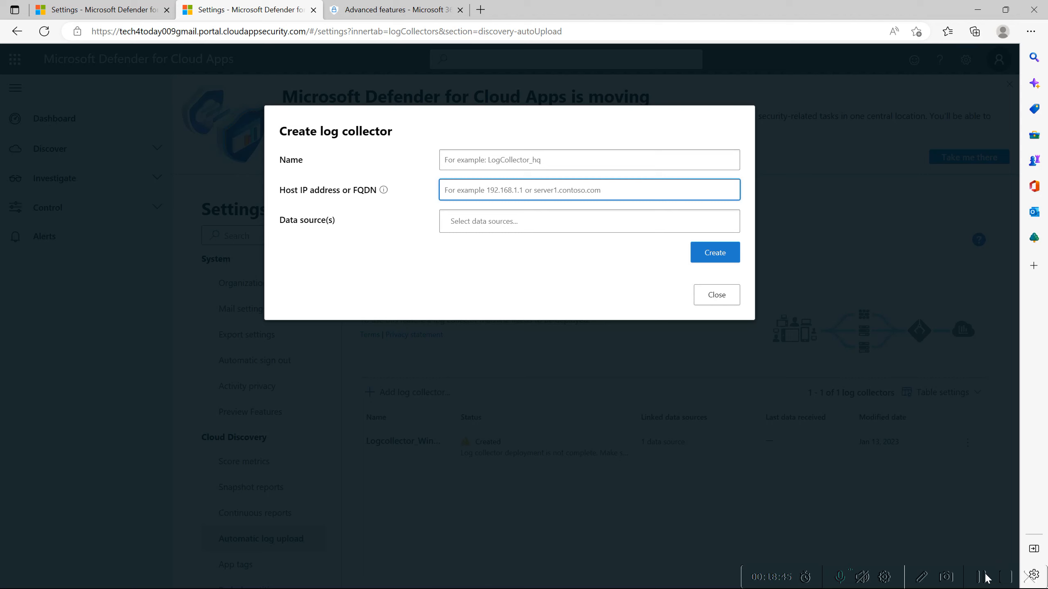
left_click(474, 225)
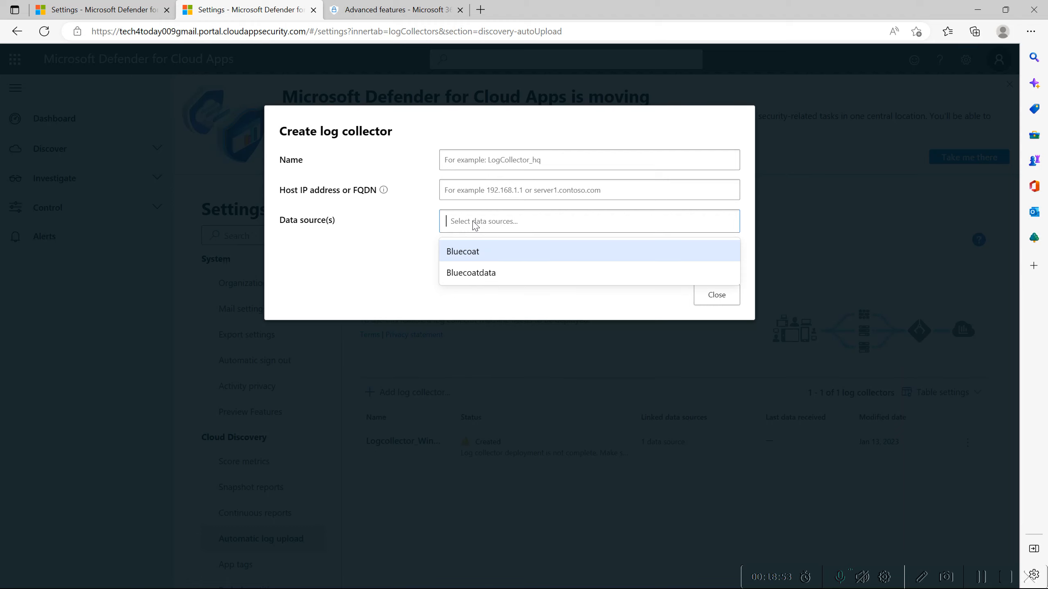
left_click(981, 579)
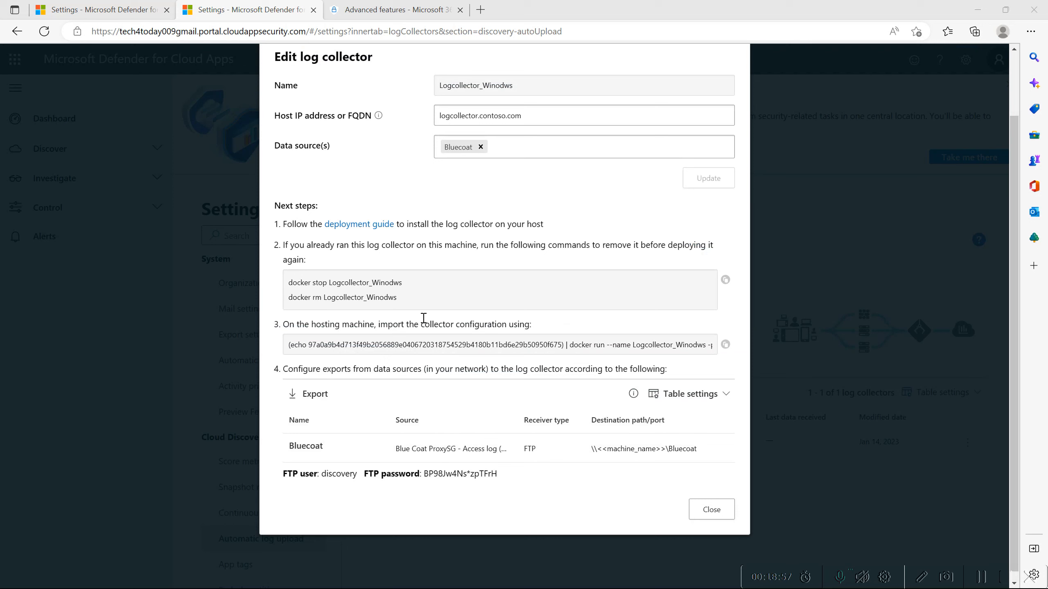
Review the deployment commands, export destination and FTP credentials of the Logcollector_Winodws log collector.
left_click(424, 318)
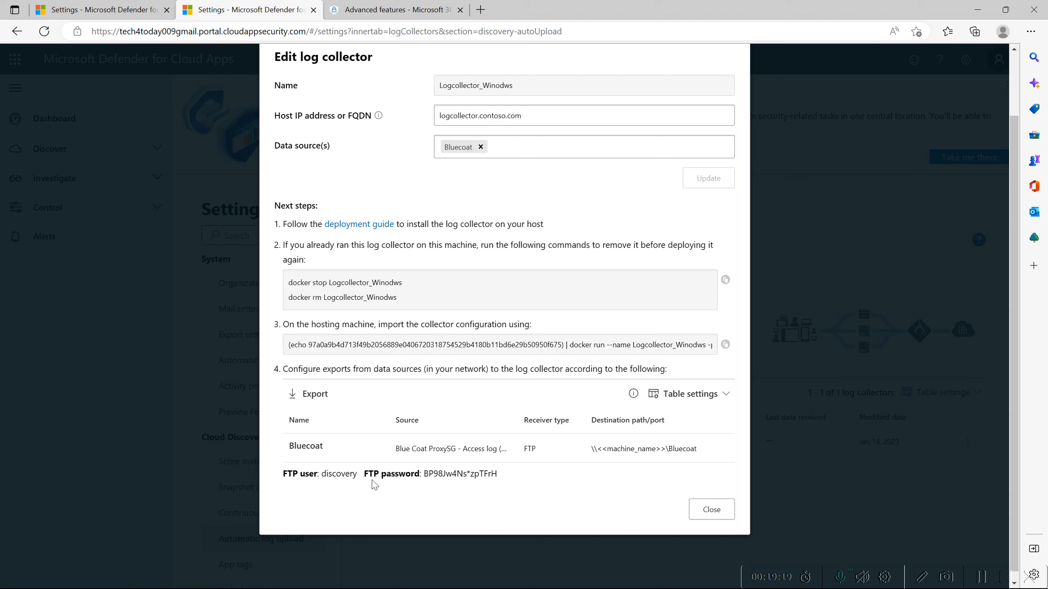
left_click_drag(499, 475, 283, 476)
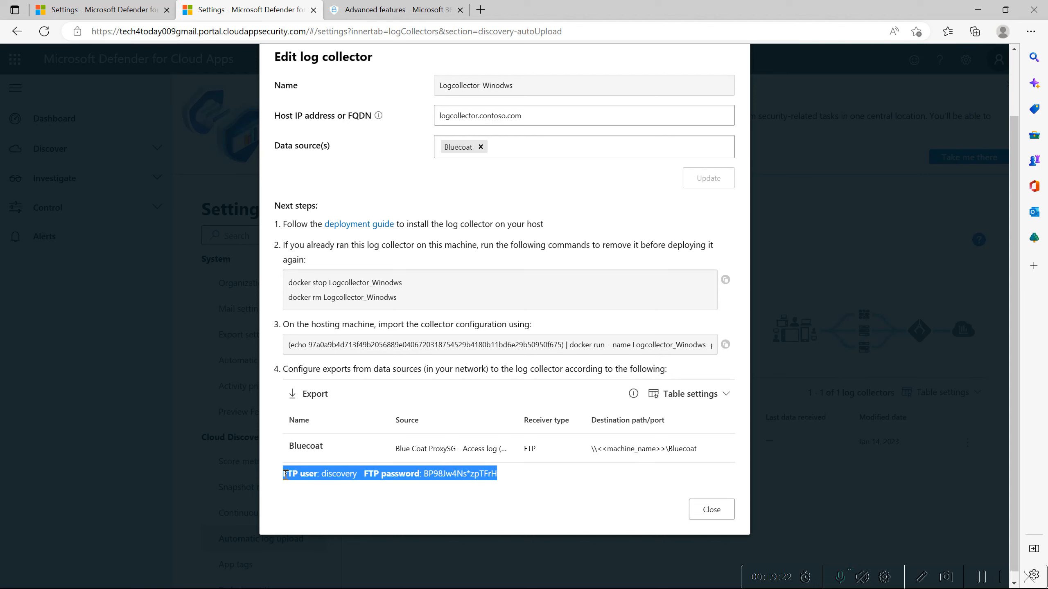
left_click(531, 471)
scroll(521, 393, "up", 1)
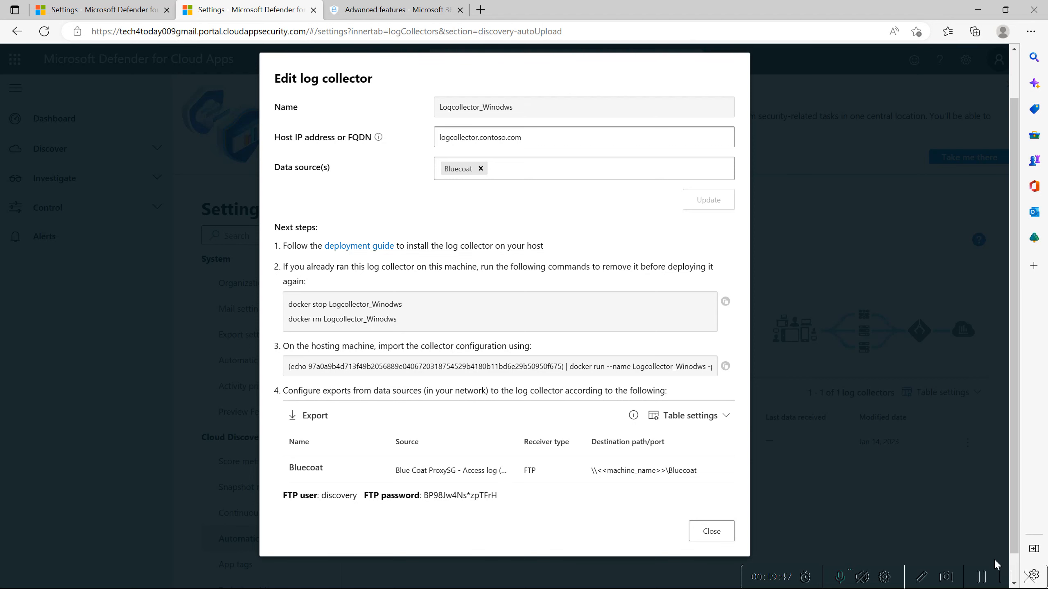
left_click(981, 577)
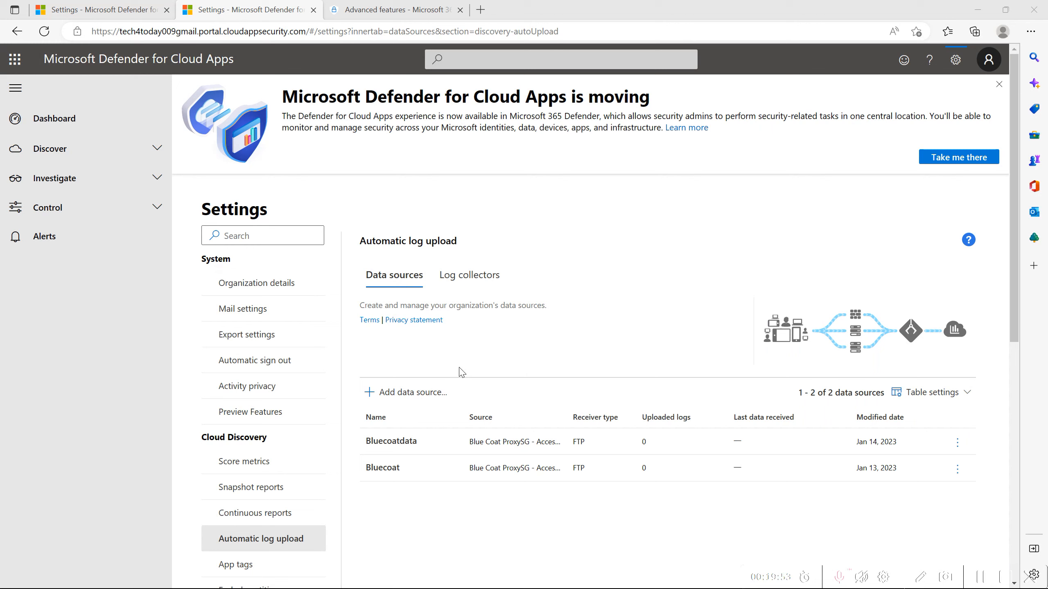
Start a new Cloud Discovery continuous report and name it "contious report".
left_click(286, 506)
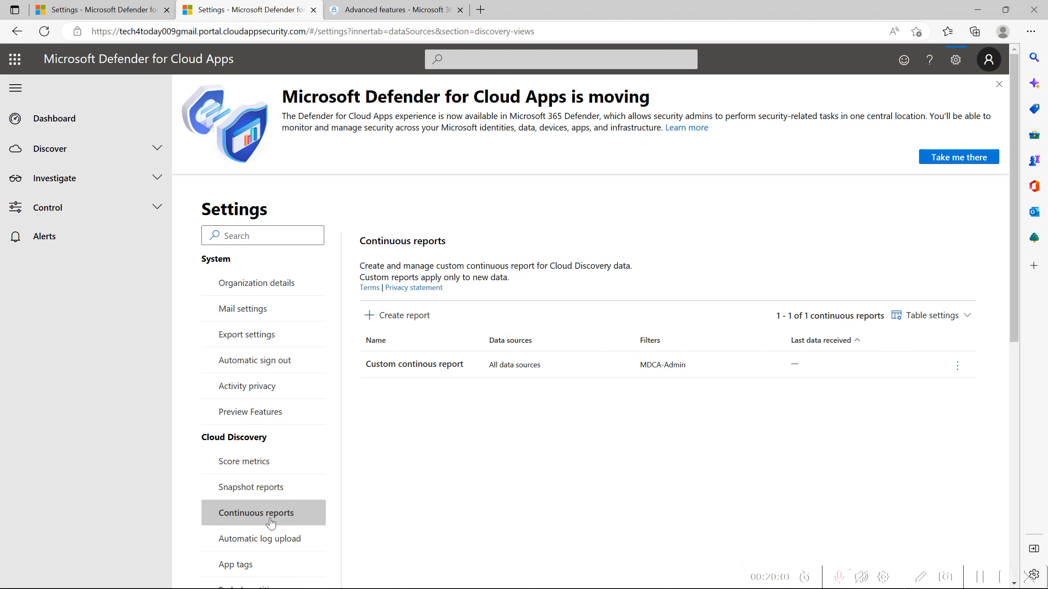
left_click(410, 323)
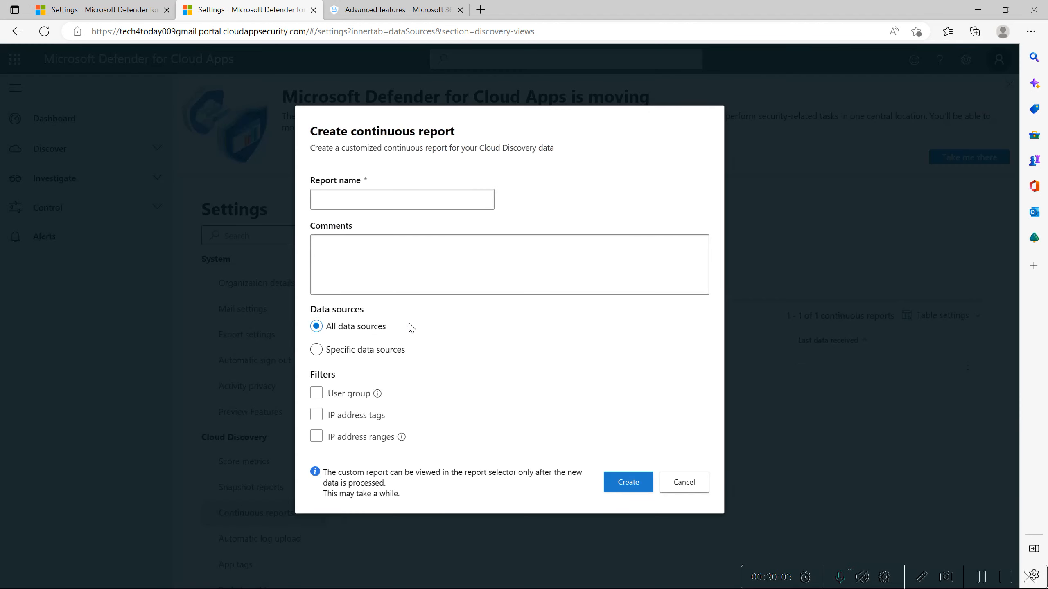
left_click(369, 193)
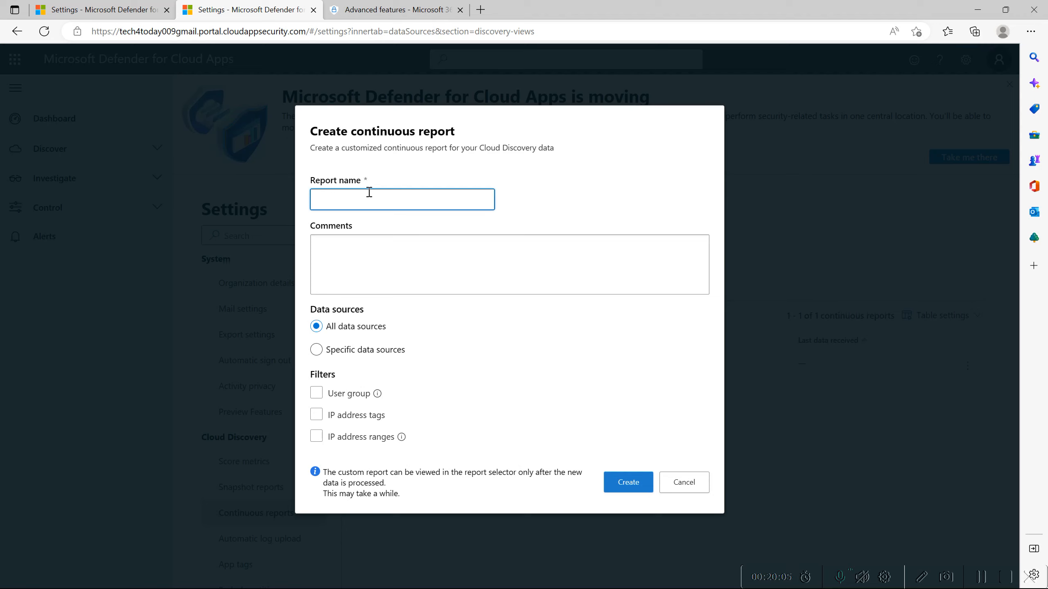
type("contious report")
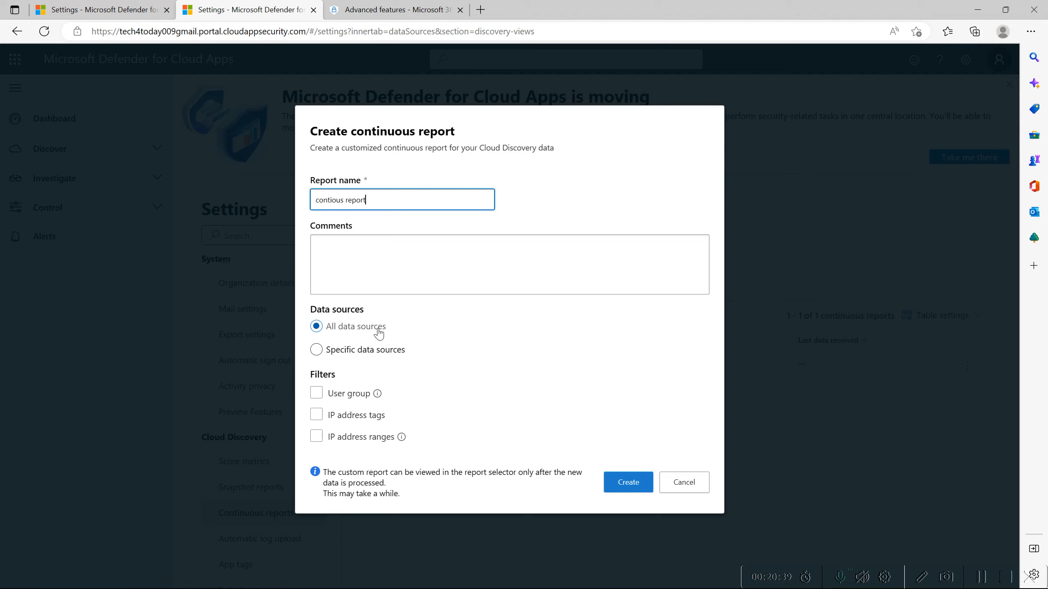
Limit the continuous report to specific data sources and select Bluecoat.
left_click(370, 353)
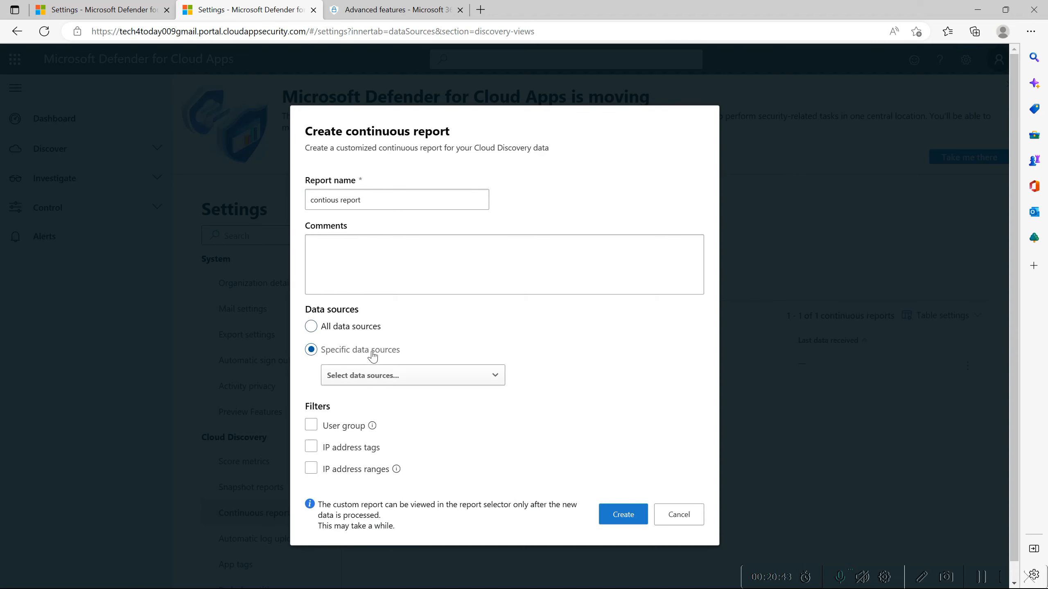
left_click(371, 375)
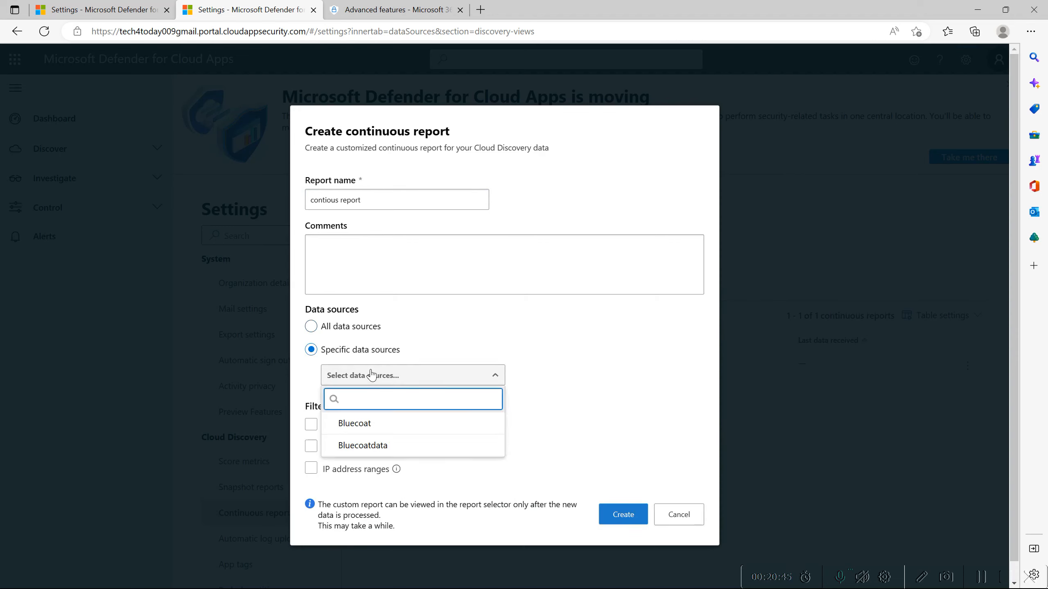
left_click(354, 424)
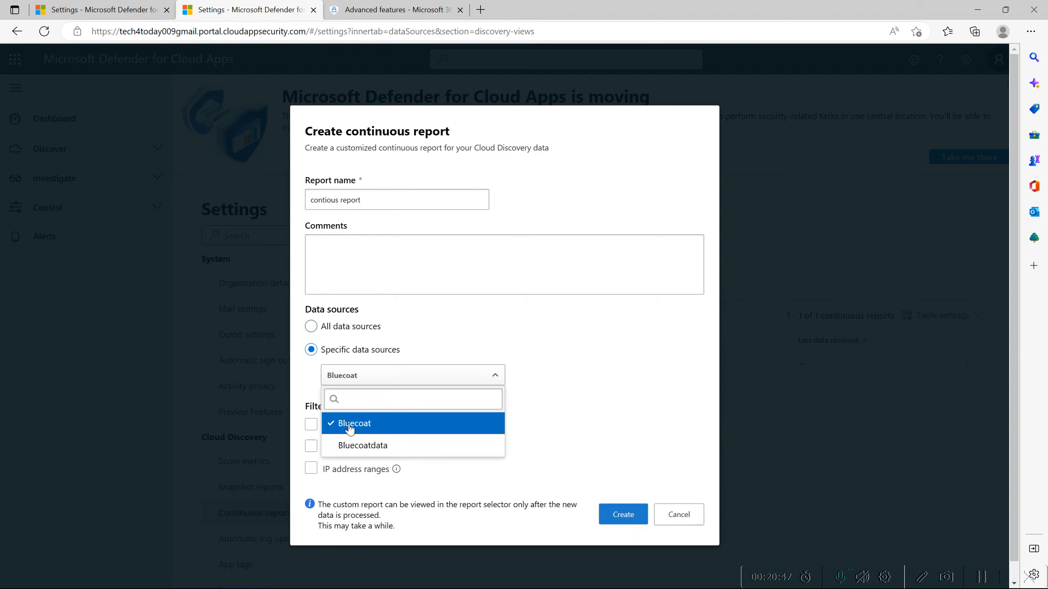
left_click(576, 395)
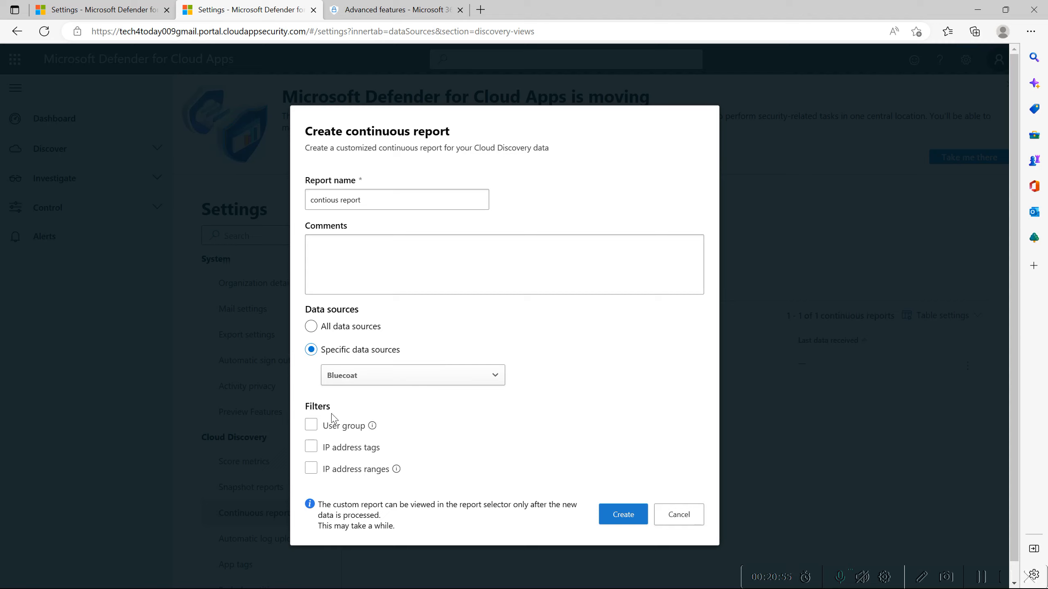
Try the User group and IP address tags filters, and discard the new continuous report.
left_click(327, 428)
left_click(322, 432)
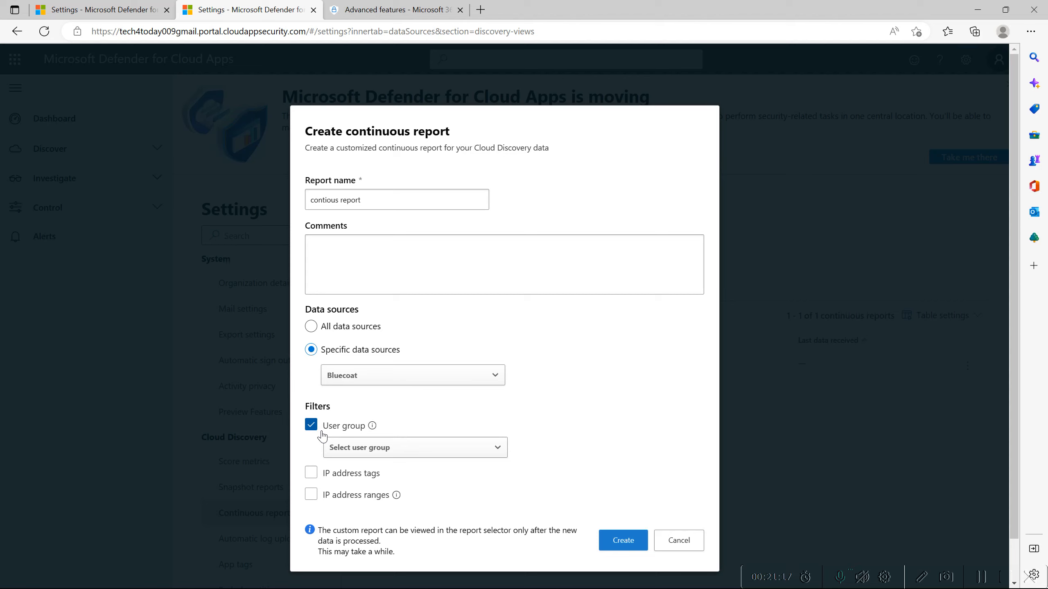
left_click(345, 449)
left_click(344, 448)
left_click(341, 480)
left_click(678, 541)
left_click(983, 576)
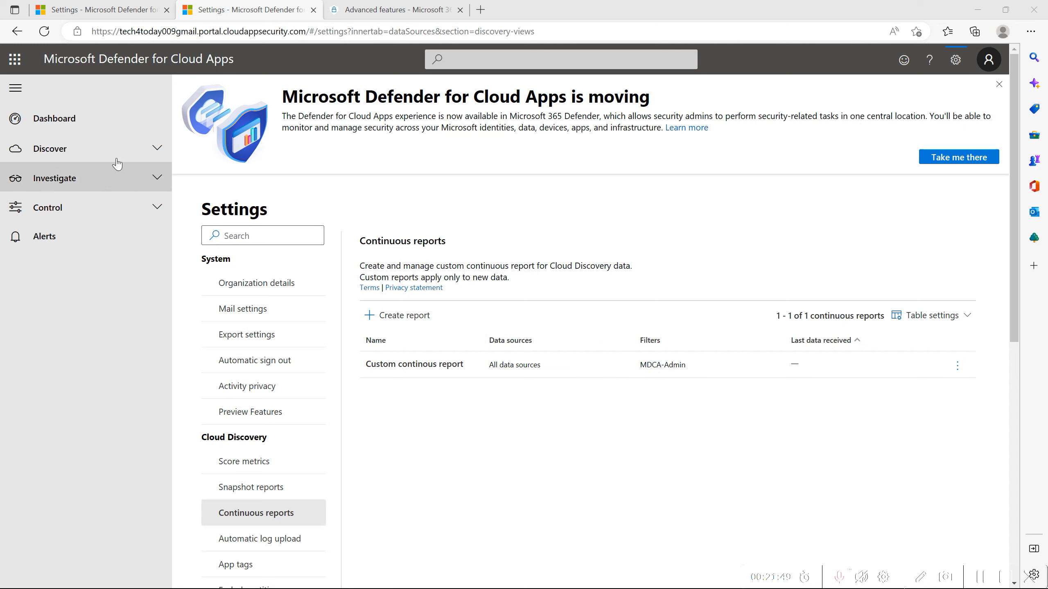
Open the discovered apps of the Blue coat snapshot report and examine the listed apps and their risk scores.
left_click(125, 148)
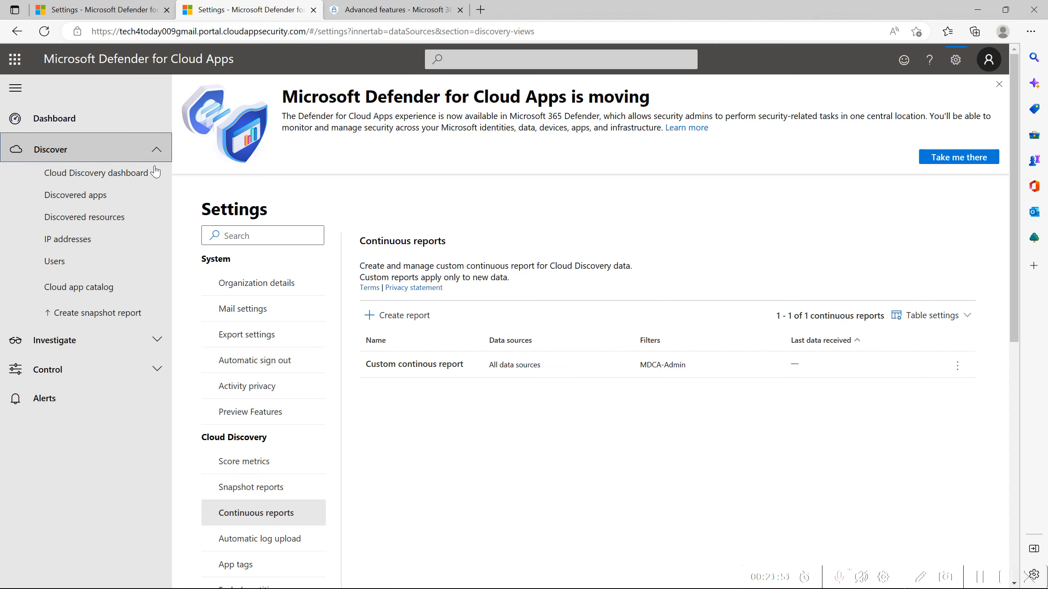
left_click(142, 203)
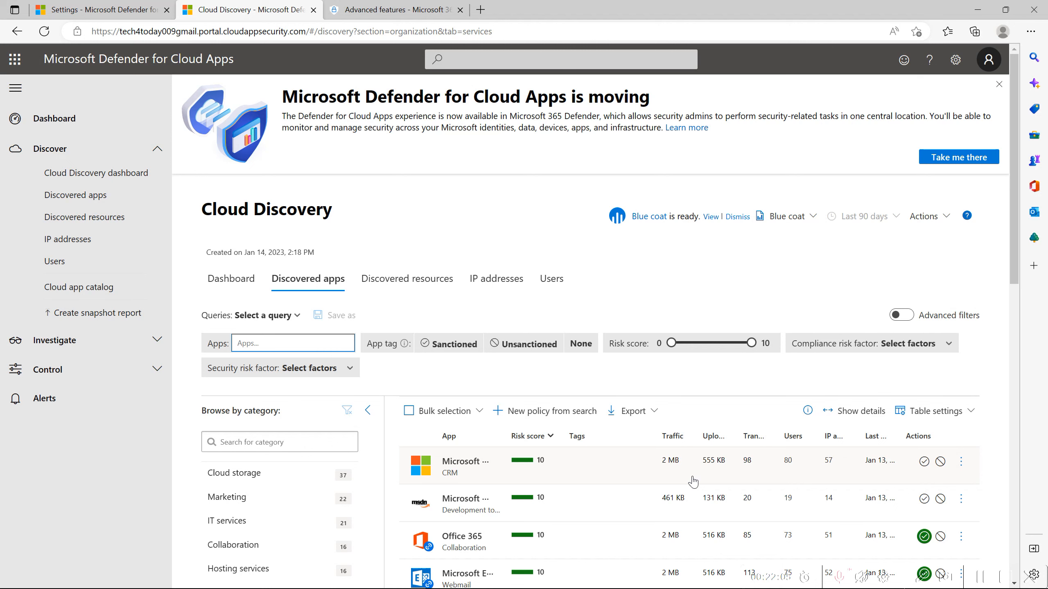
scroll(593, 499, "down", 2)
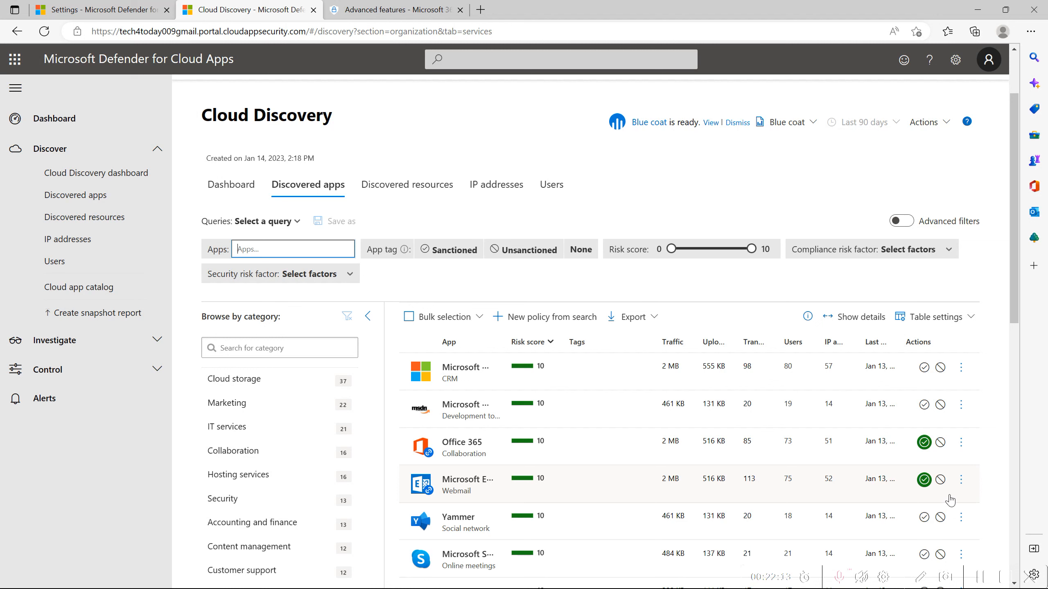
scroll(949, 500, "up", 2)
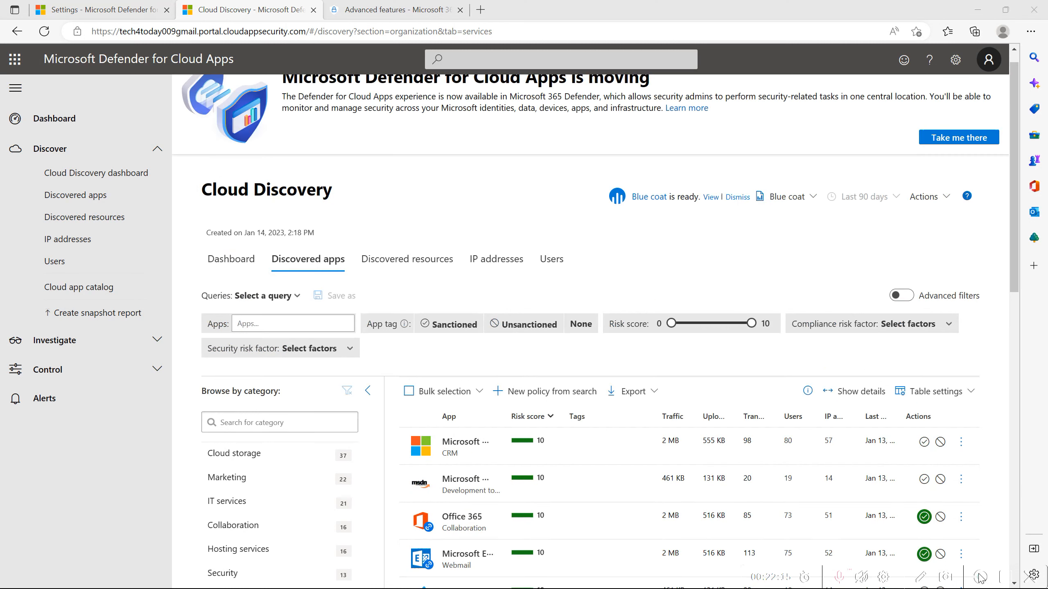